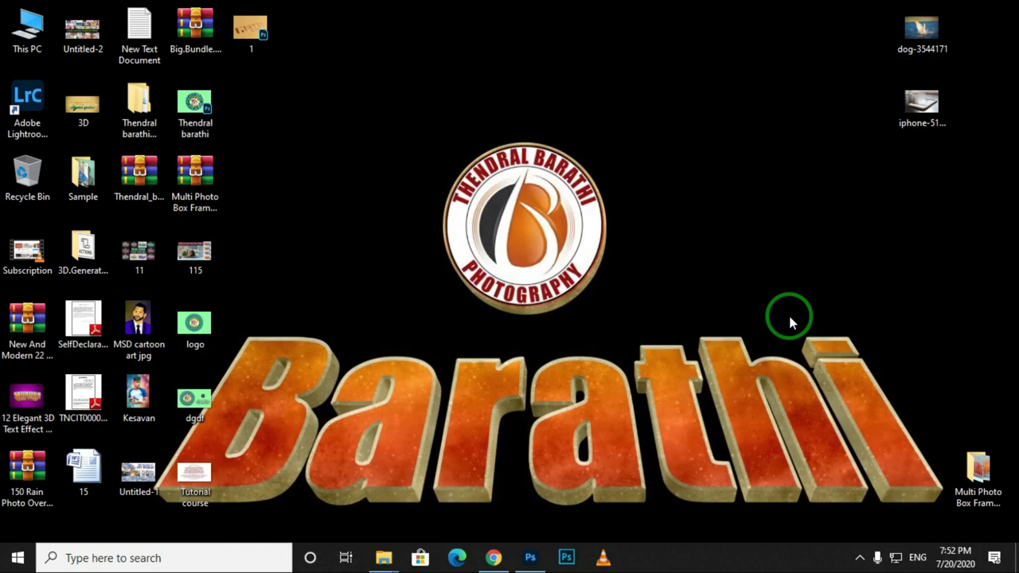
# Review the finished dog-on-phone composite in Photoshop and preview the dog-3544171 and iphone-518101 source photos from the desktop
pyautogui.click(531, 558)
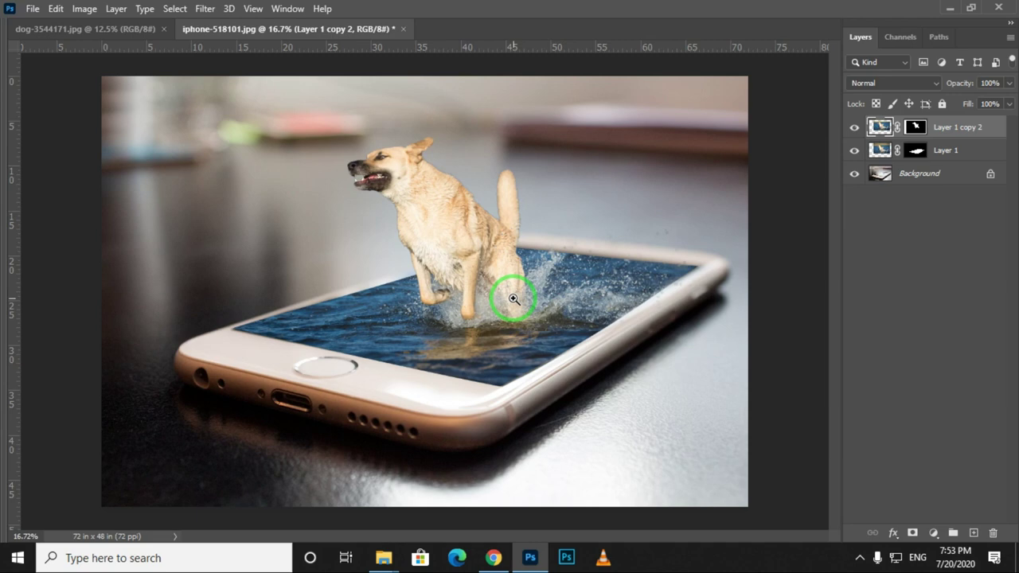
pyautogui.click(949, 8)
pyautogui.doubleClick(923, 39)
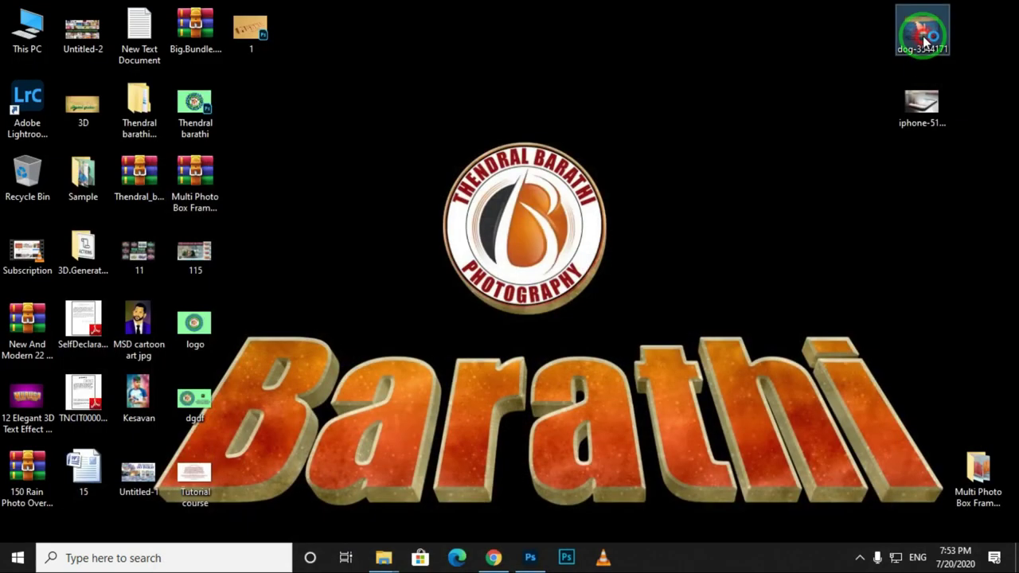
pyautogui.doubleClick(924, 36)
pyautogui.scroll(-1, 630, 260)
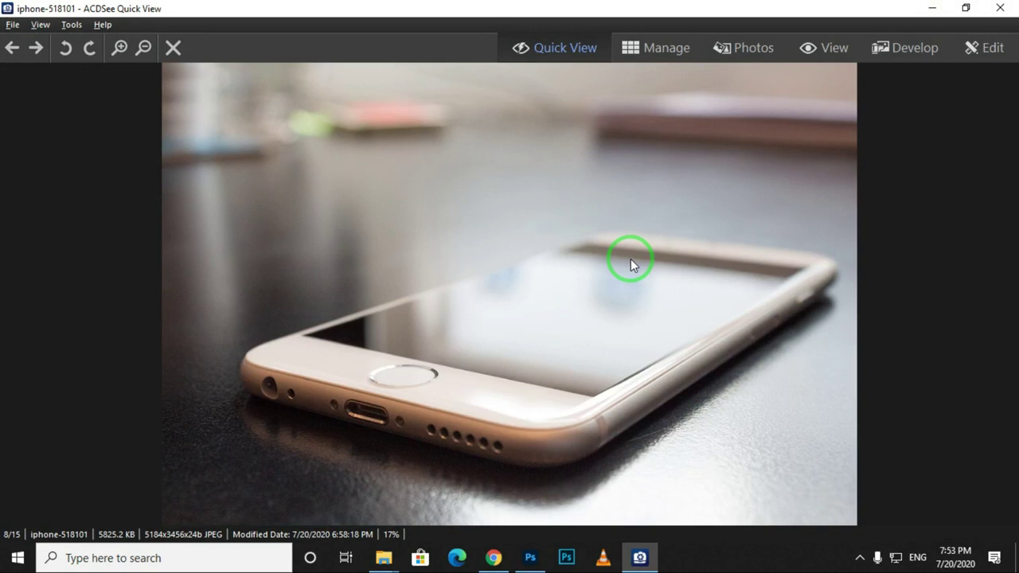
pyautogui.click(1001, 8)
# Open the dog-3544171 and iphone-518101 photos from the desktop in Photoshop
pyautogui.moveTo(982, 246); pyautogui.dragTo(847, 7)
pyautogui.moveTo(915, 26); pyautogui.dragTo(398, 27)
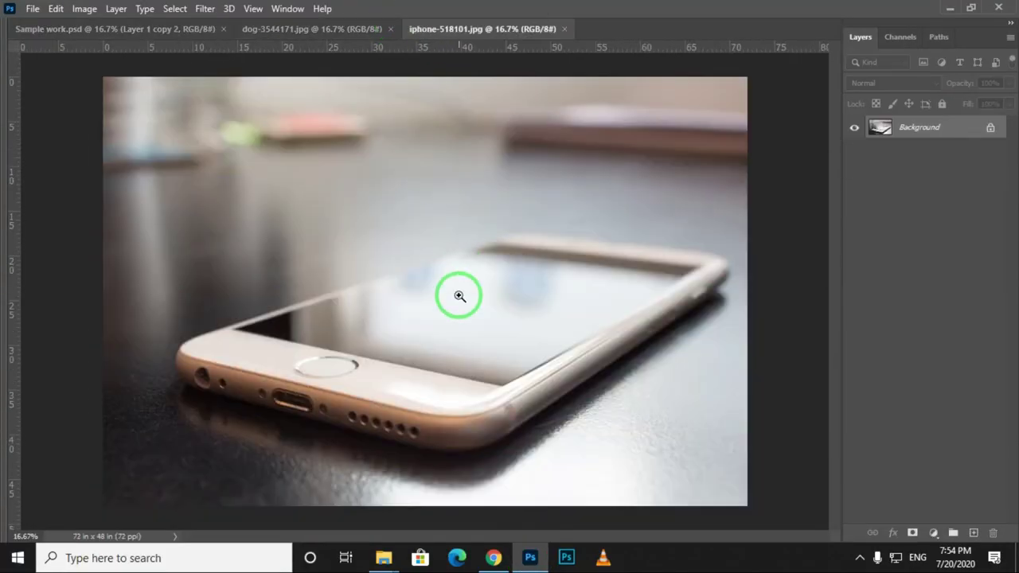
pyautogui.scroll(1, 478, 307)
# Copy the dog photo into the iphone-518101 document as a new layer centred over the phone
pyautogui.click(313, 32)
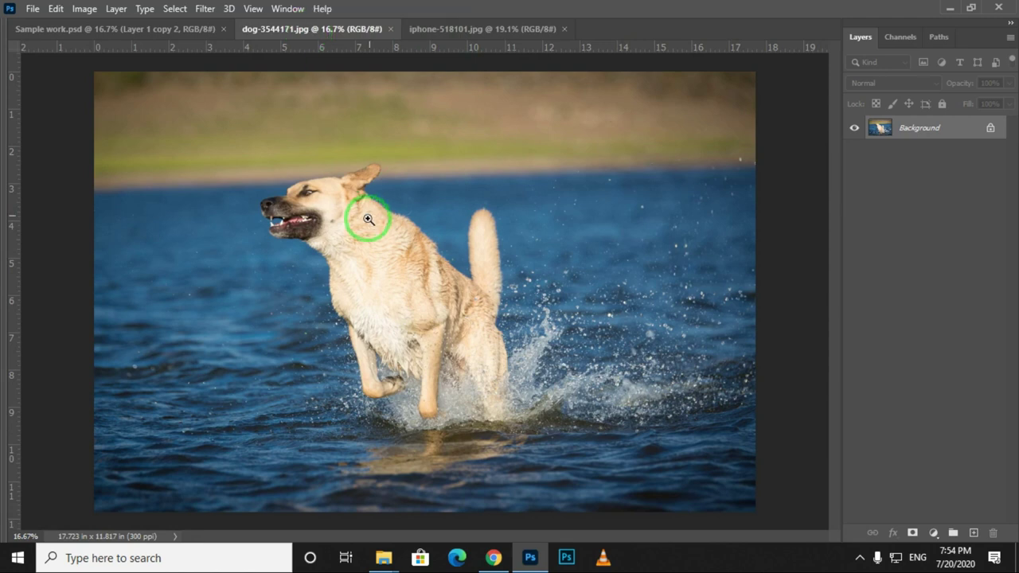
pyautogui.moveTo(369, 227); pyautogui.dragTo(481, 85)
pyautogui.moveTo(468, 283); pyautogui.dragTo(425, 298)
# Scale the dog layer down inside the phone photo's edges and shift it slightly toward the upper part of the image
pyautogui.hotkey('ctrl', '-')
pyautogui.hotkey('ctrl', '-')
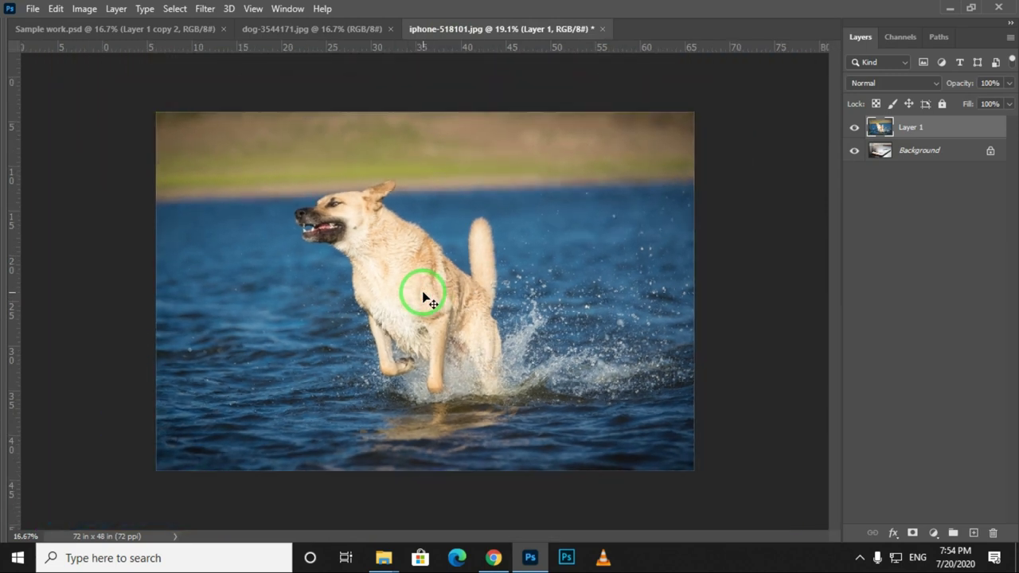
pyautogui.moveTo(677, 121); pyautogui.dragTo(645, 144)
pyautogui.moveTo(183, 452); pyautogui.dragTo(241, 419)
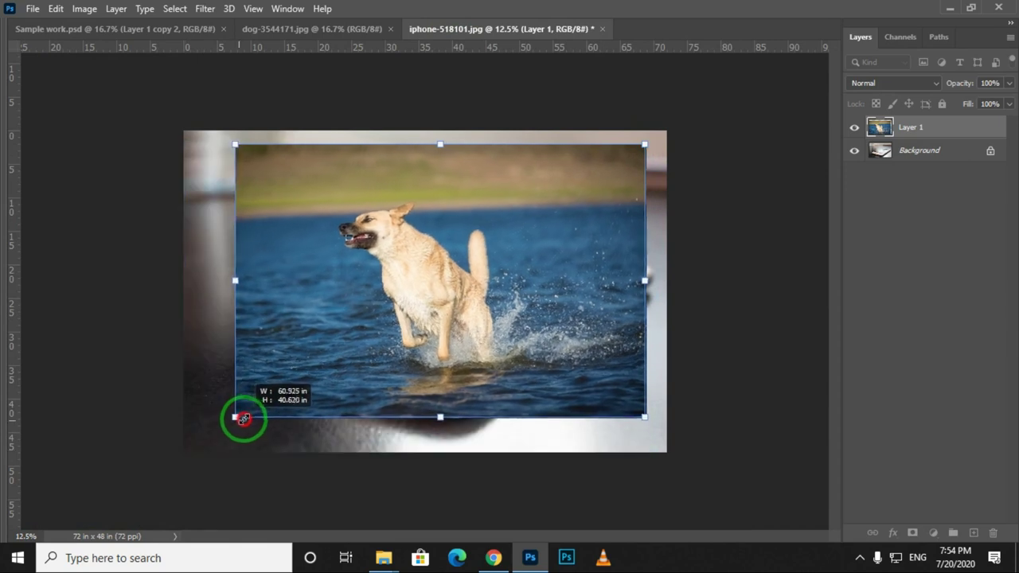
pyautogui.moveTo(444, 284); pyautogui.dragTo(450, 285)
pyautogui.moveTo(648, 147); pyautogui.dragTo(629, 158)
pyautogui.moveTo(561, 243); pyautogui.dragTo(566, 233)
pyautogui.press('Return')
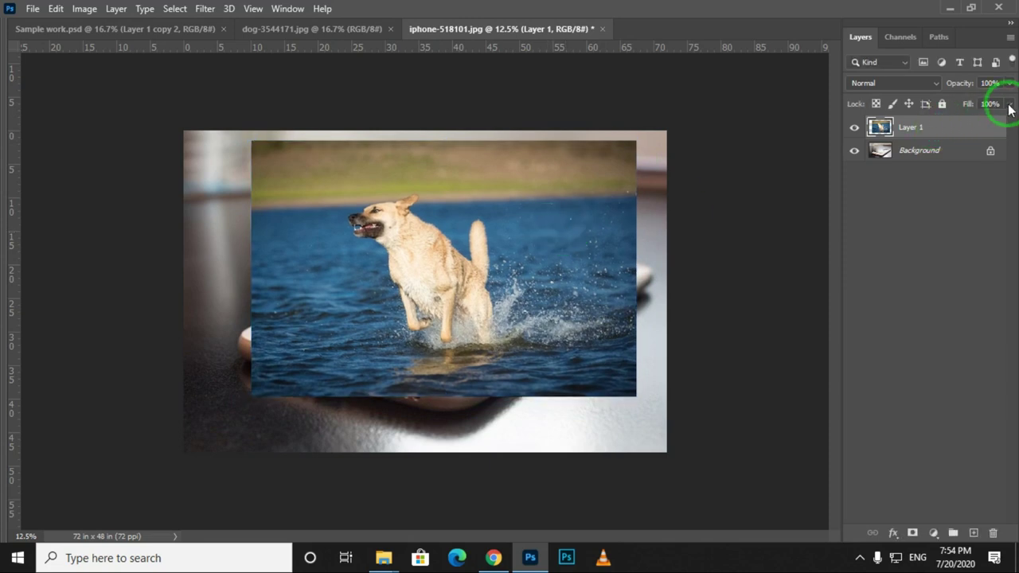
# Lower the dog layer's fill to 45% and fit it so the dog and splashing water sit over the phone screen
pyautogui.click(1009, 104)
pyautogui.moveTo(1006, 125); pyautogui.dragTo(970, 121)
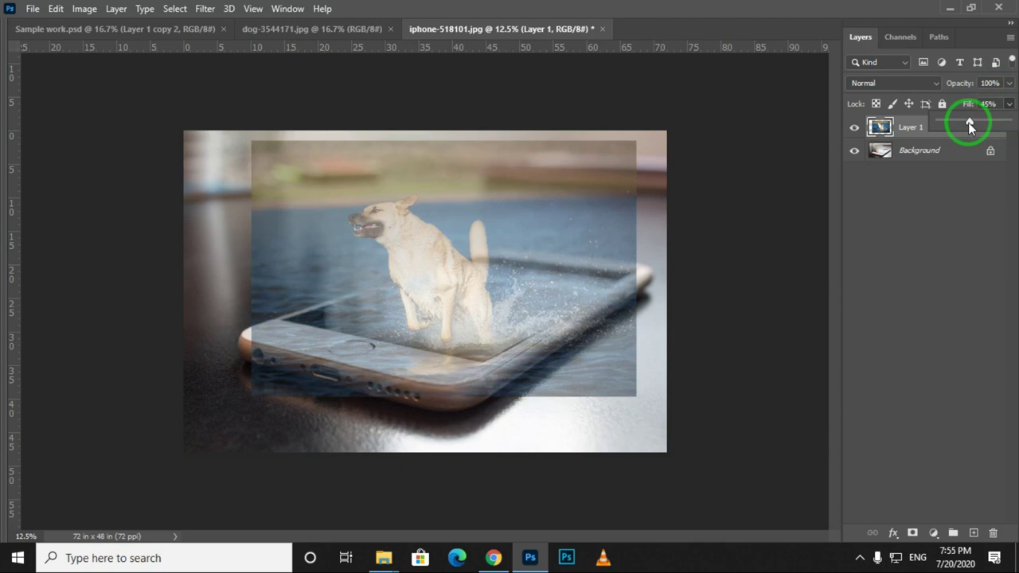
pyautogui.moveTo(455, 295); pyautogui.dragTo(482, 267)
pyautogui.hotkey('ctrl', 't')
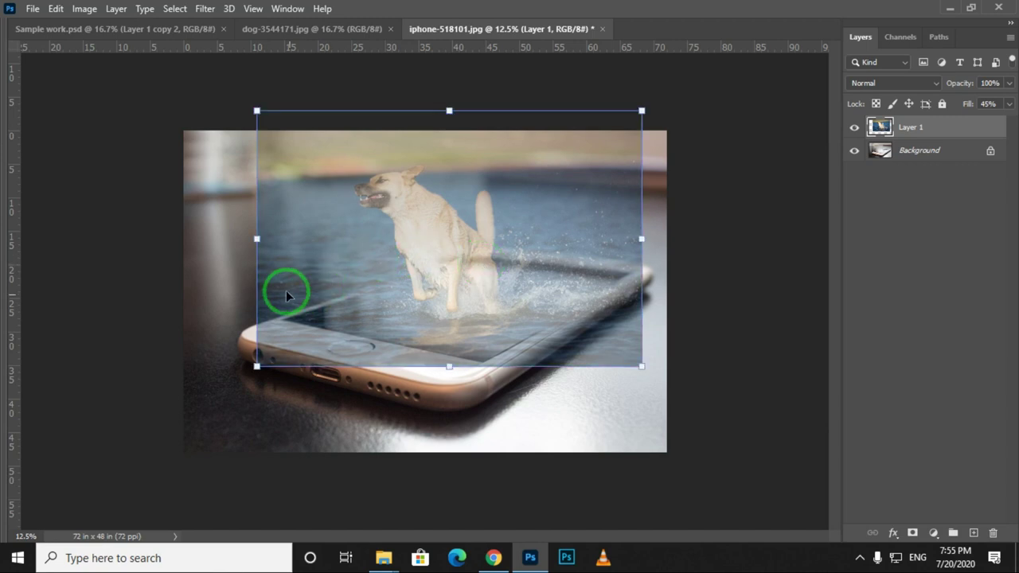
pyautogui.moveTo(258, 239); pyautogui.dragTo(271, 239)
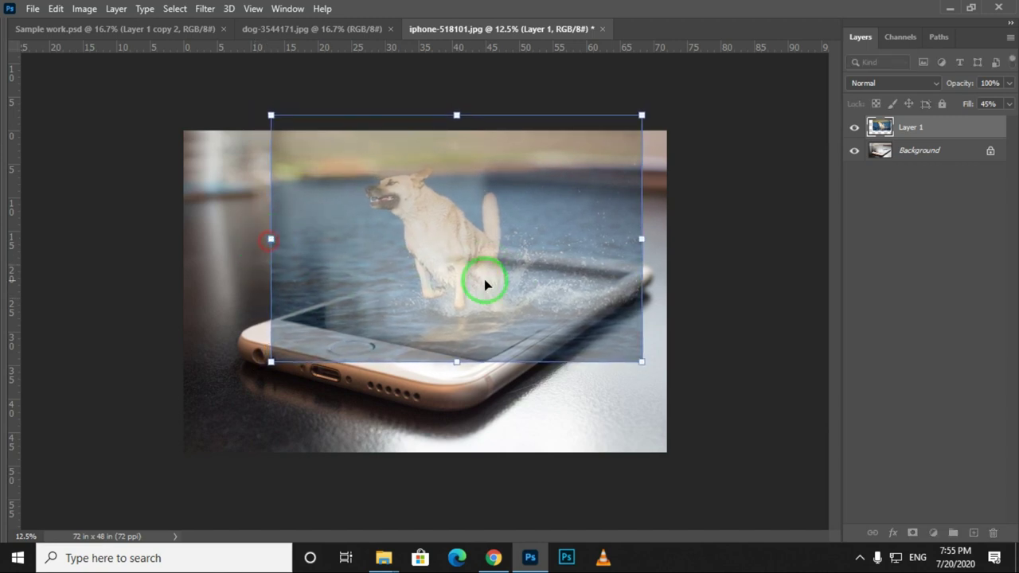
pyautogui.press('Return')
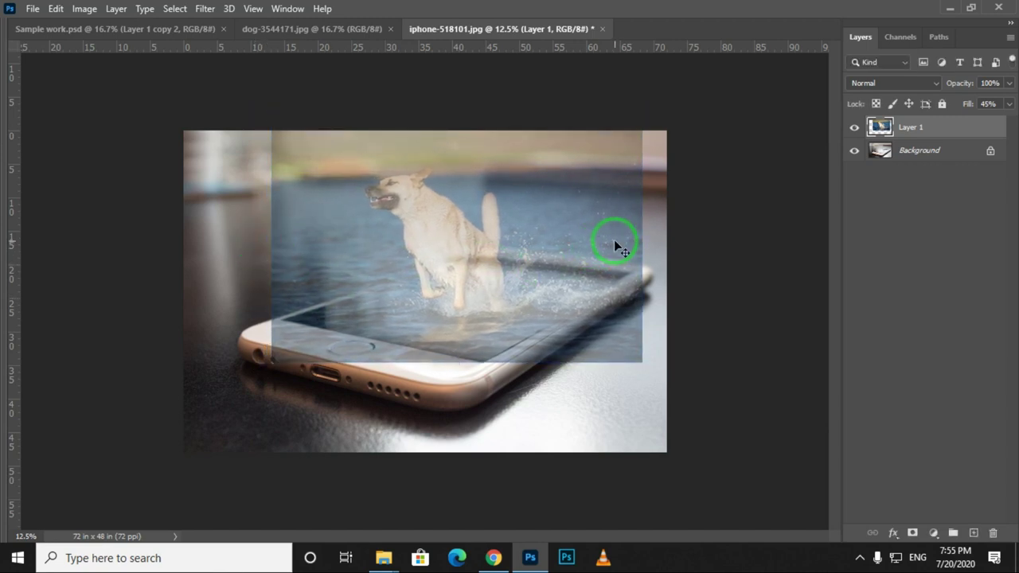
pyautogui.moveTo(509, 257); pyautogui.dragTo(510, 256)
# Hide the dog layer to expose the phone's screen
pyautogui.click(854, 127)
pyautogui.press('z')
pyautogui.moveTo(434, 280); pyautogui.dragTo(494, 316)
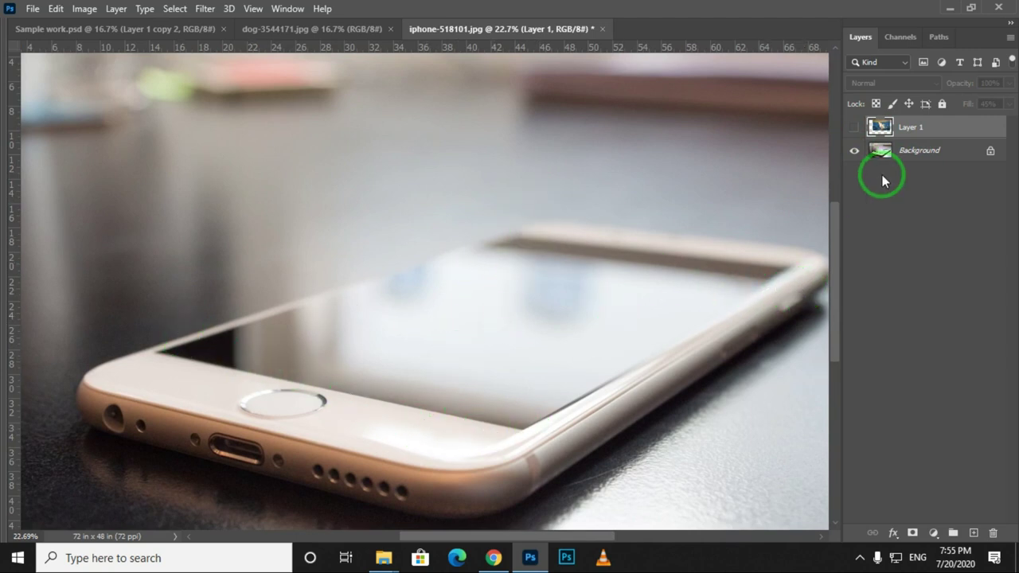
# Rename the hidden dog layer as Subject and duplicate it
pyautogui.write('Subject')
pyautogui.press('Return')
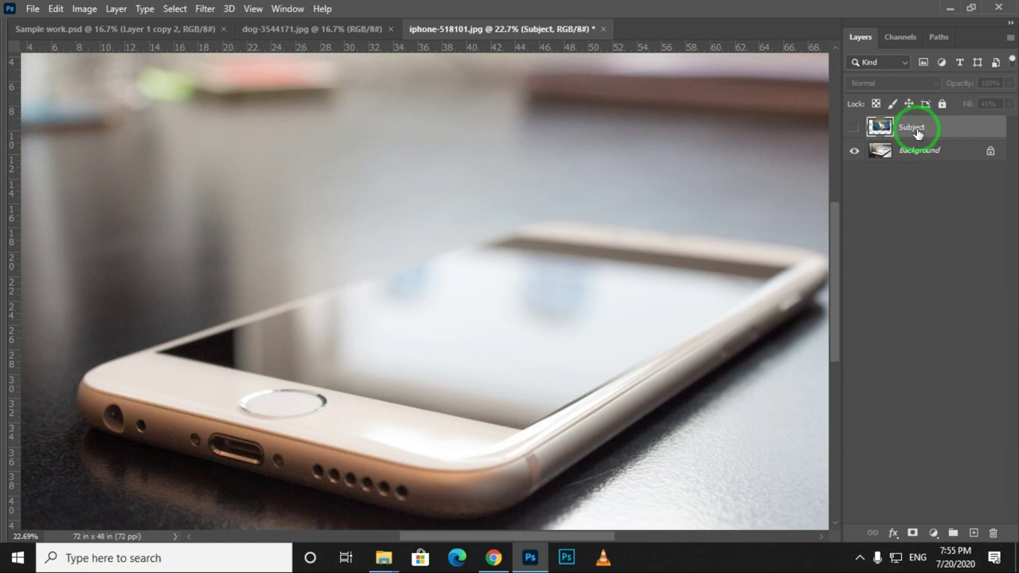
pyautogui.hotkey('ctrl', 'j')
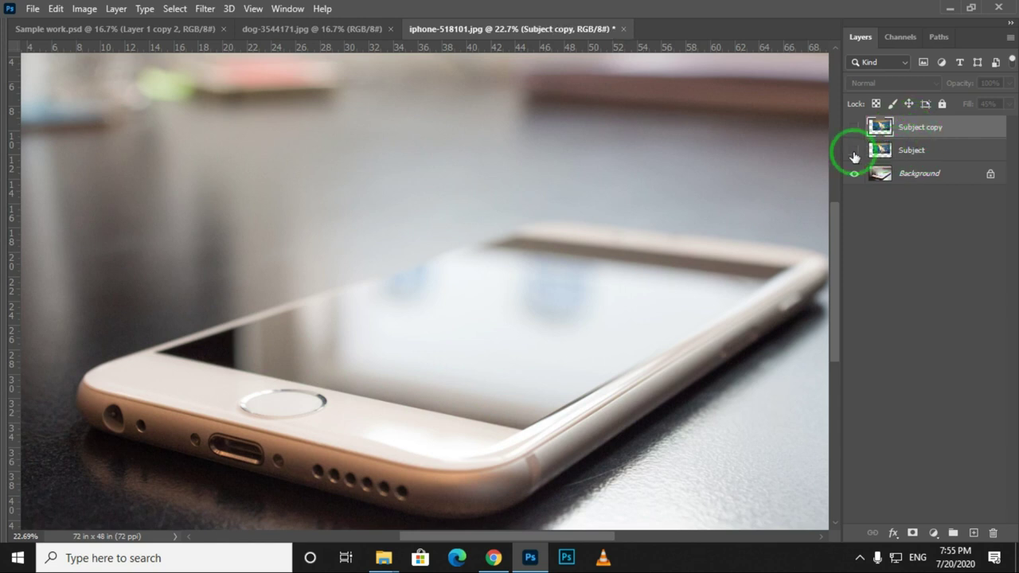
# Trace the four corners of the phone's screen with a closed Pen tool path
pyautogui.moveTo(542, 304); pyautogui.dragTo(528, 284)
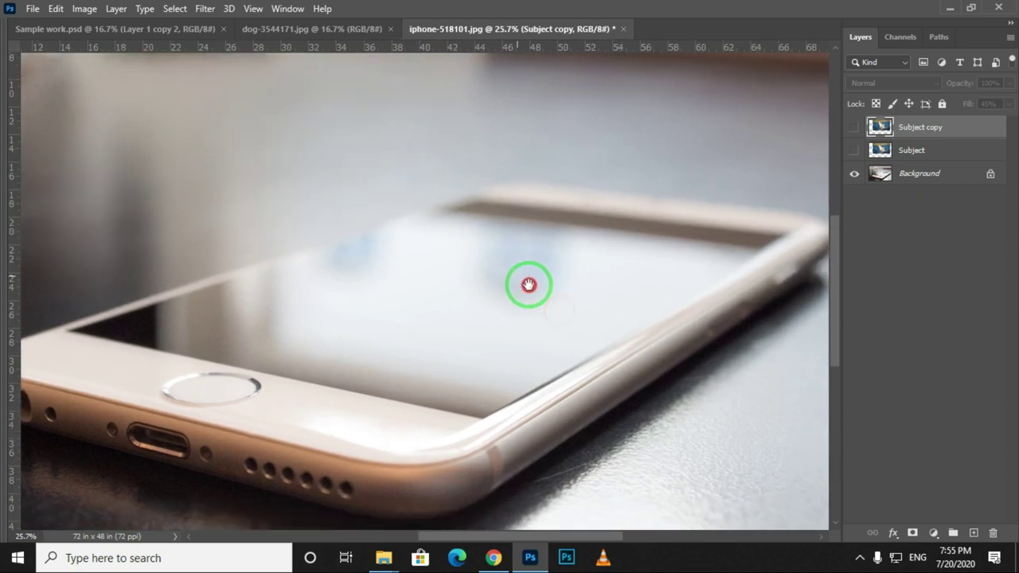
pyautogui.press('p')
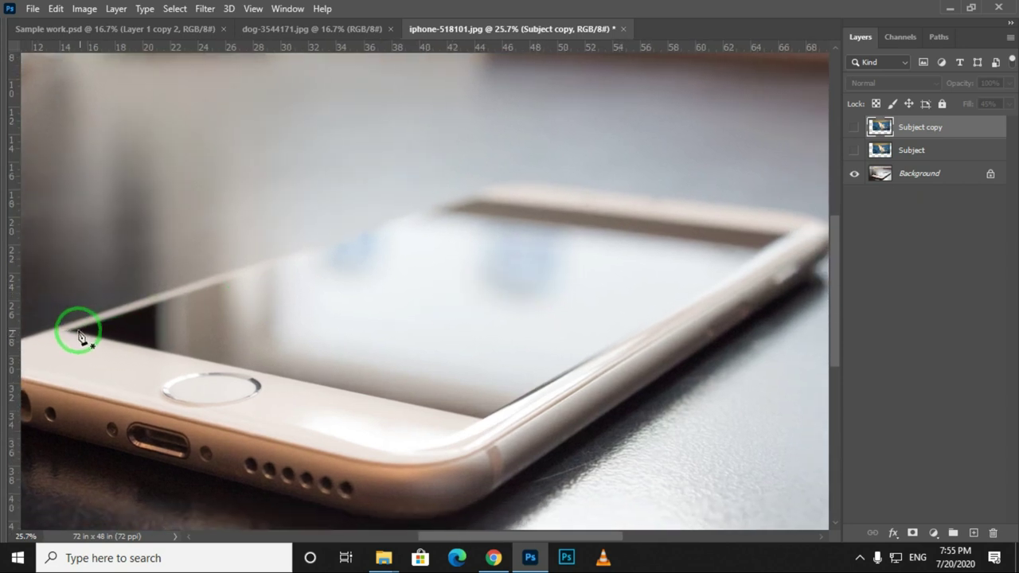
pyautogui.click(67, 330)
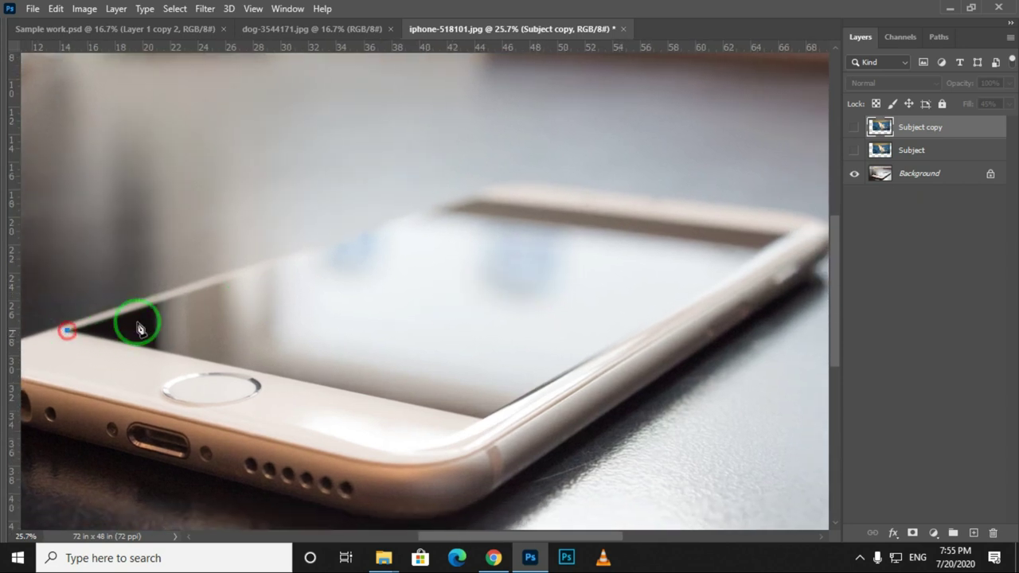
pyautogui.click(481, 201)
pyautogui.click(783, 237)
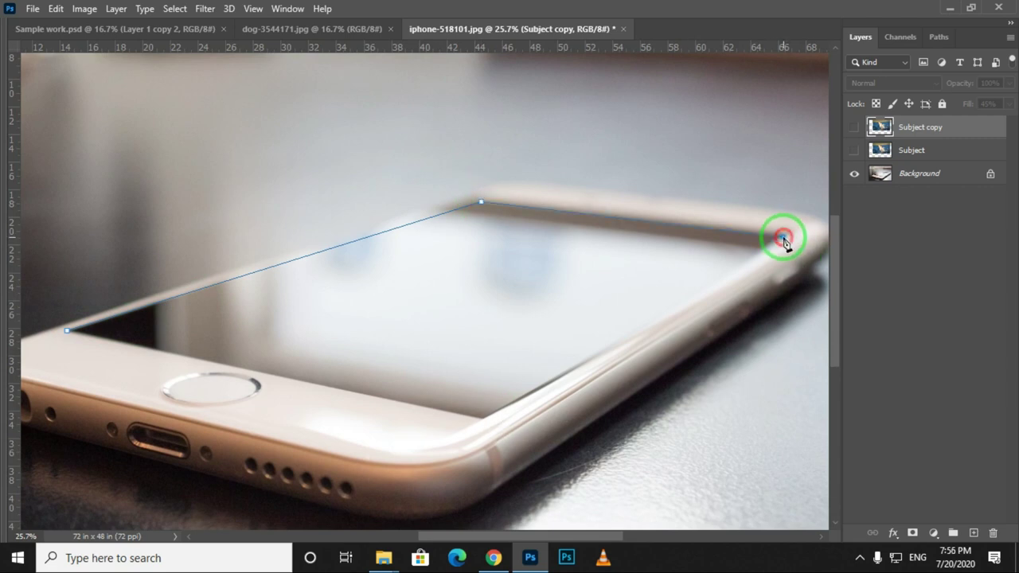
pyautogui.click(483, 420)
pyautogui.click(68, 330)
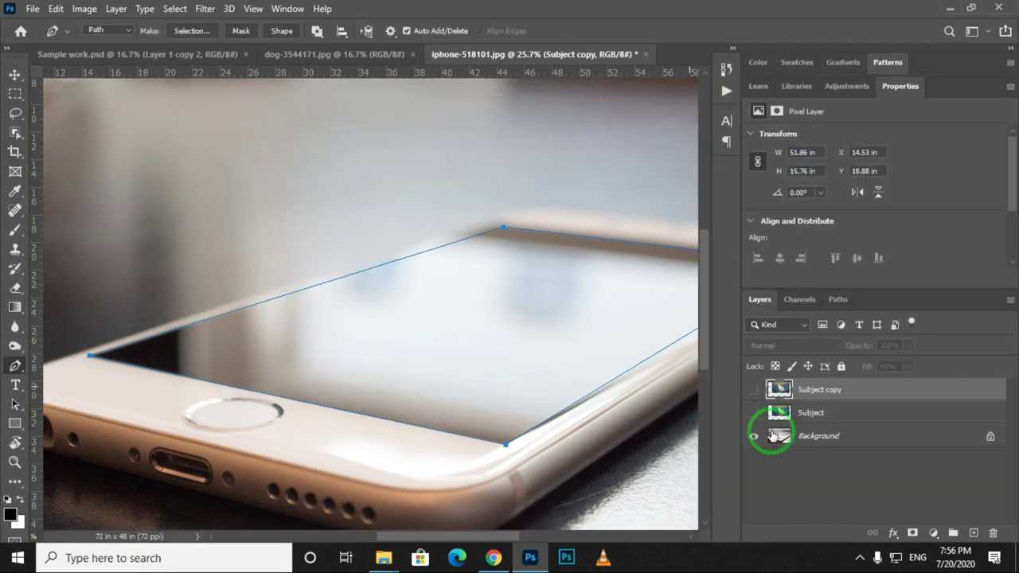
# Create a black (000000) Solid Color fill layer from the screen path and keep it visible
pyautogui.click(934, 532)
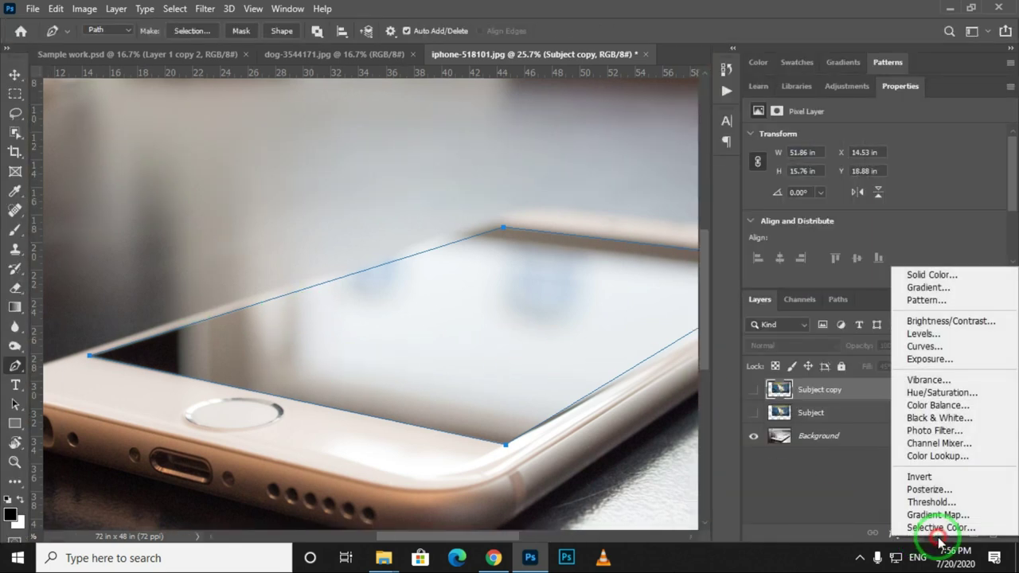
pyautogui.click(930, 274)
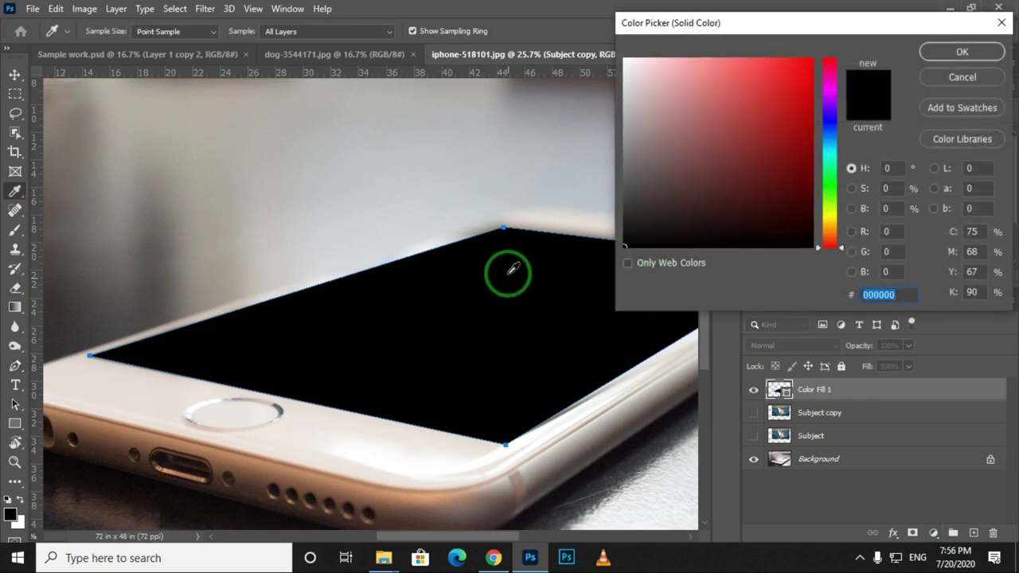
pyautogui.click(989, 53)
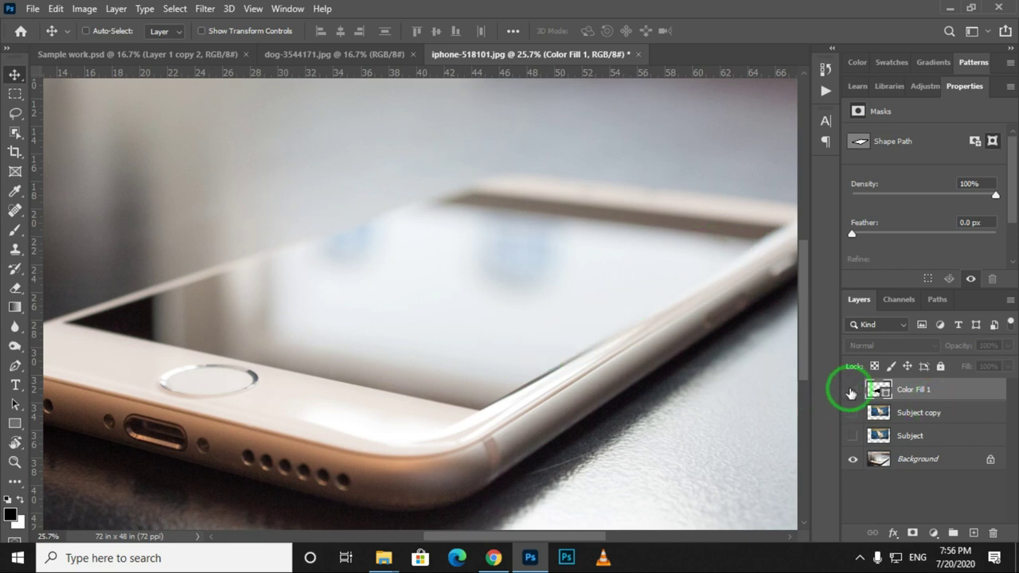
pyautogui.click(852, 390)
# Warp the black fill shape so its edges and corners follow the phone's screen outline
pyautogui.press('ctrl')
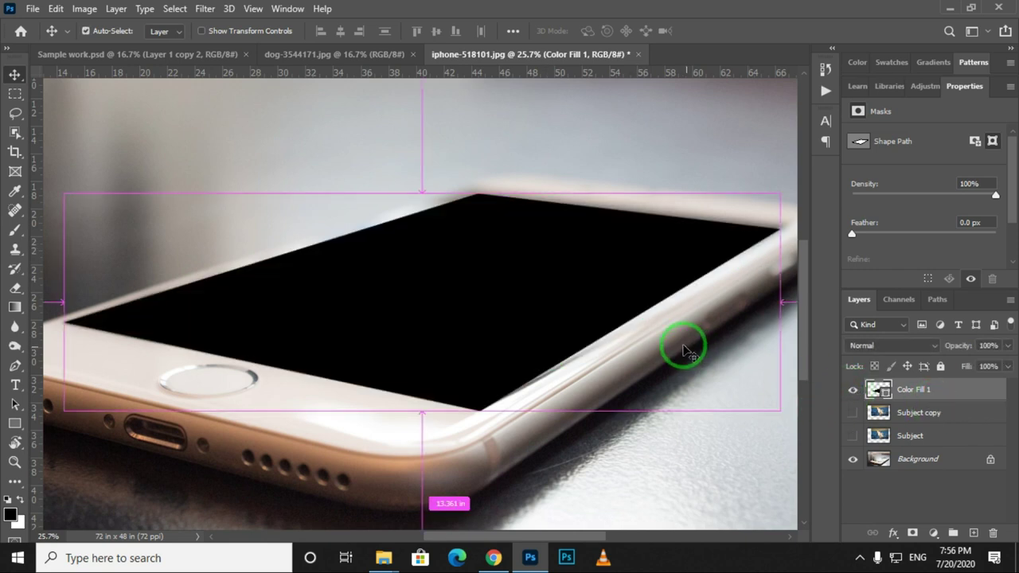
pyautogui.hotkey('ctrl', 't')
pyautogui.rightClick(556, 245)
pyautogui.click(593, 348)
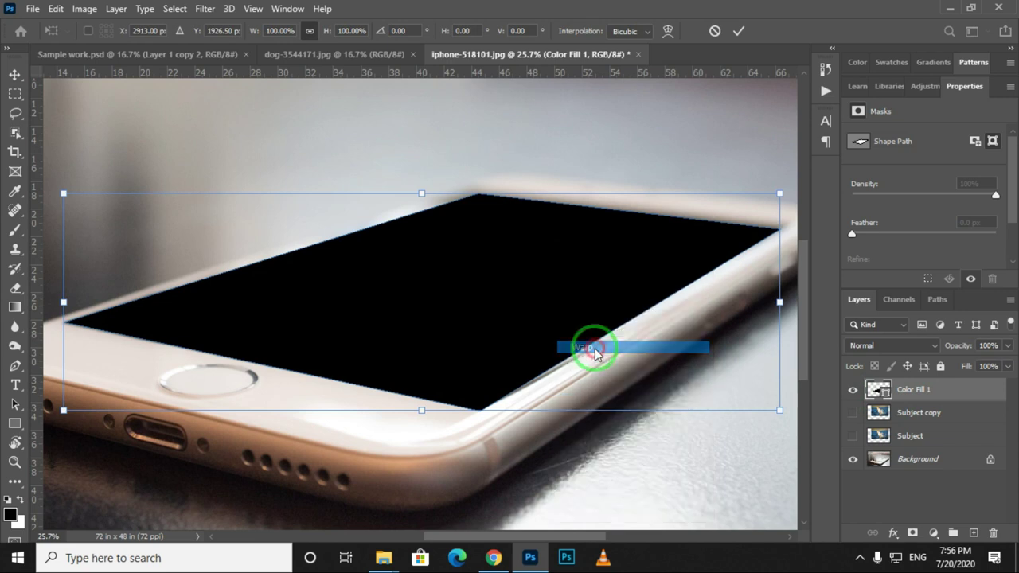
pyautogui.moveTo(366, 228)
pyautogui.mouseDown()
pyautogui.moveTo(381, 253)
pyautogui.moveTo(366, 229)
pyautogui.mouseUp()
pyautogui.click(480, 199)
pyautogui.moveTo(546, 367); pyautogui.dragTo(775, 230)
pyautogui.moveTo(483, 196); pyautogui.dragTo(485, 198)
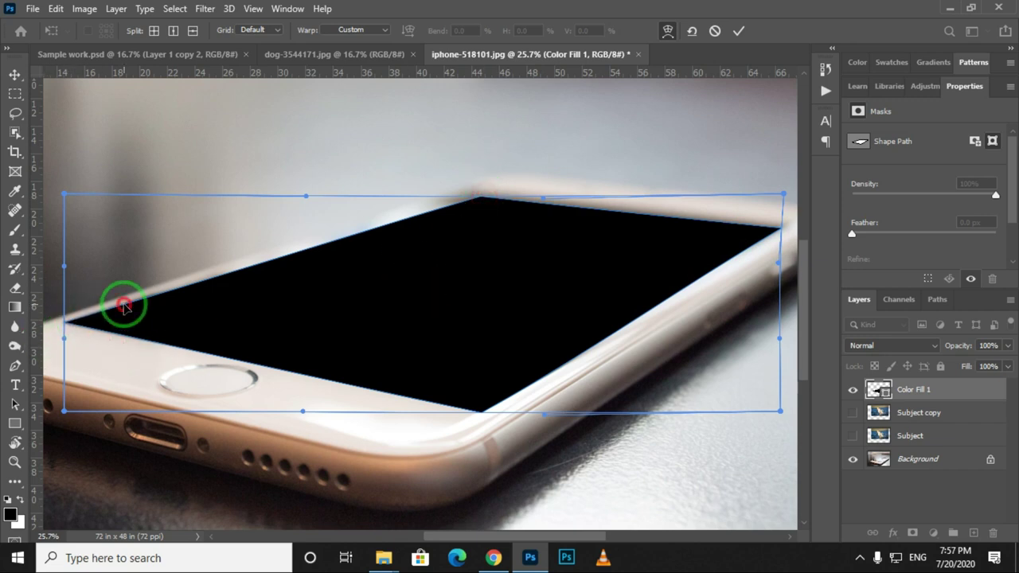
pyautogui.click(476, 390)
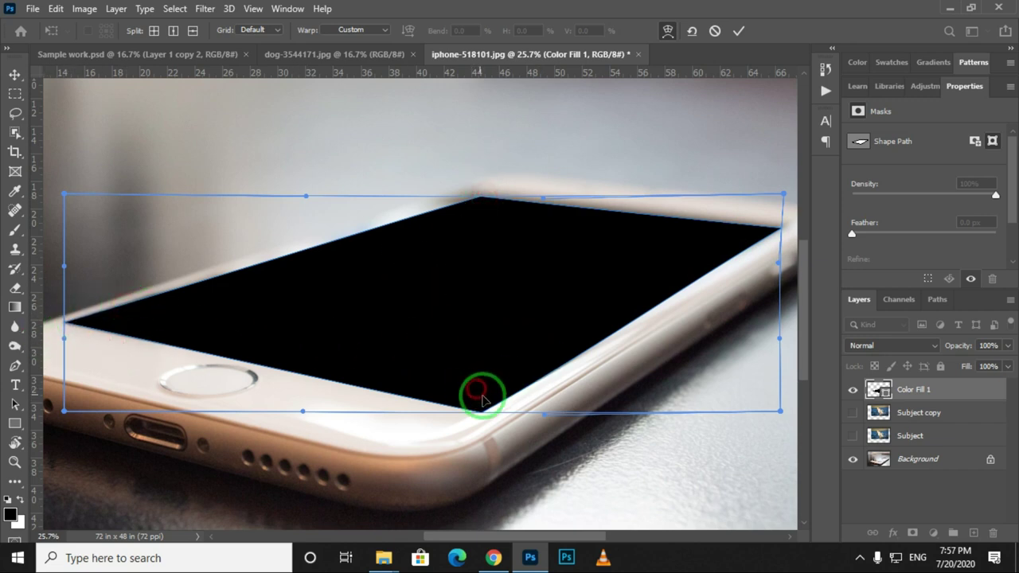
pyautogui.moveTo(515, 383); pyautogui.dragTo(520, 380)
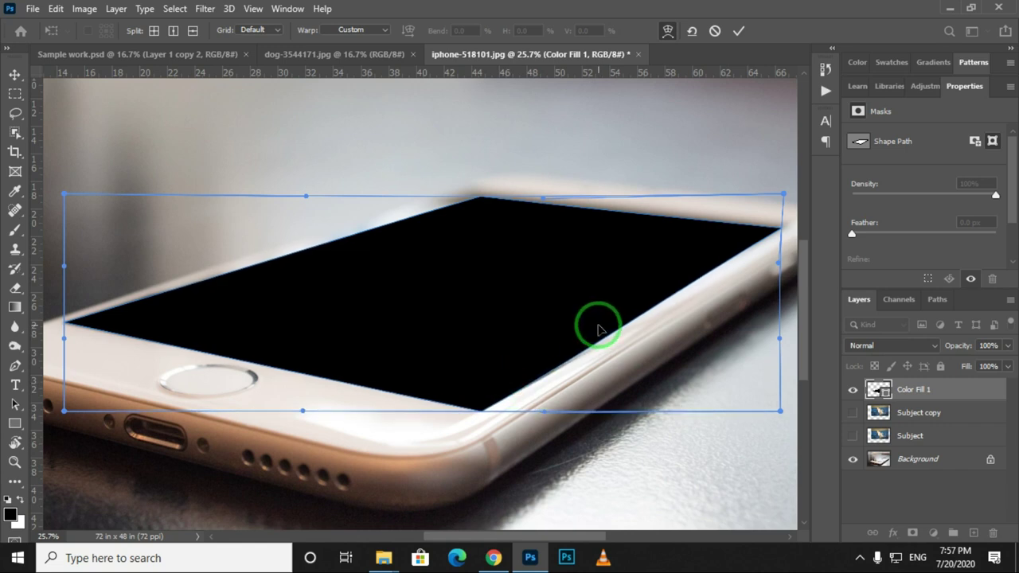
pyautogui.press('Return')
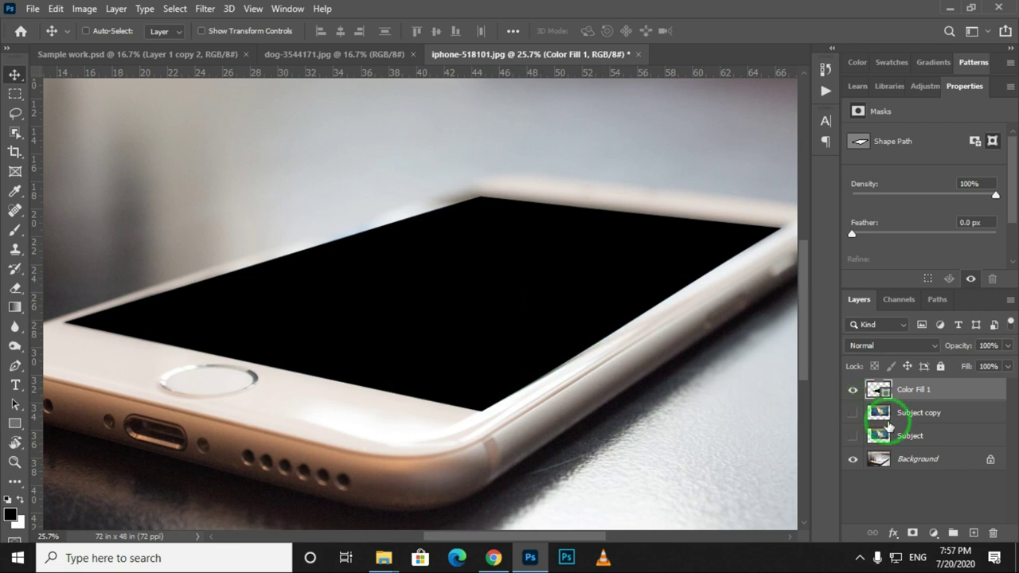
# Show the Subject layer and mask it to the outline of the black fill shape
pyautogui.click(853, 436)
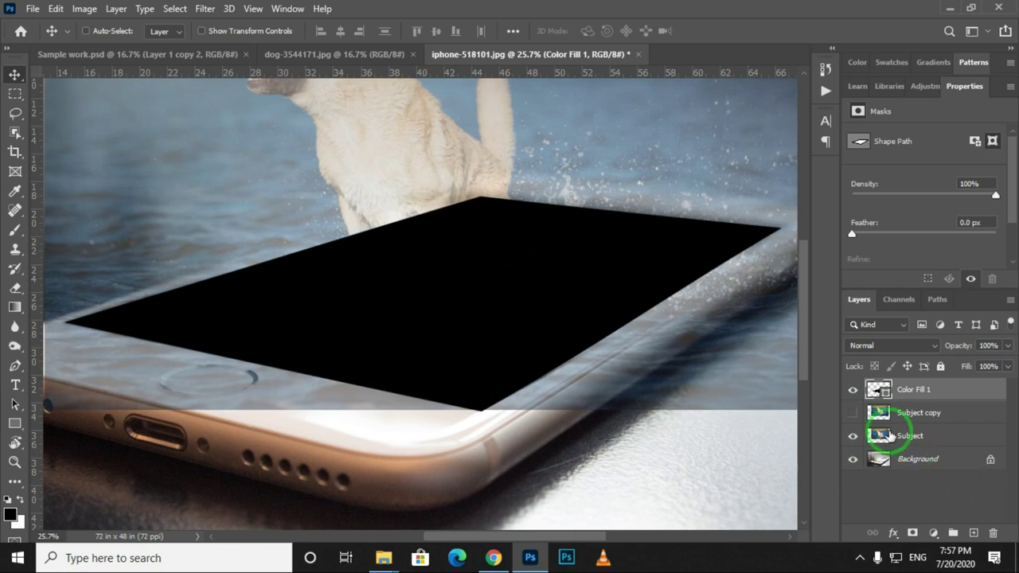
pyautogui.click(878, 390)
pyautogui.keyDown('ctrl'); pyautogui.click(879, 390); pyautogui.keyUp('ctrl')
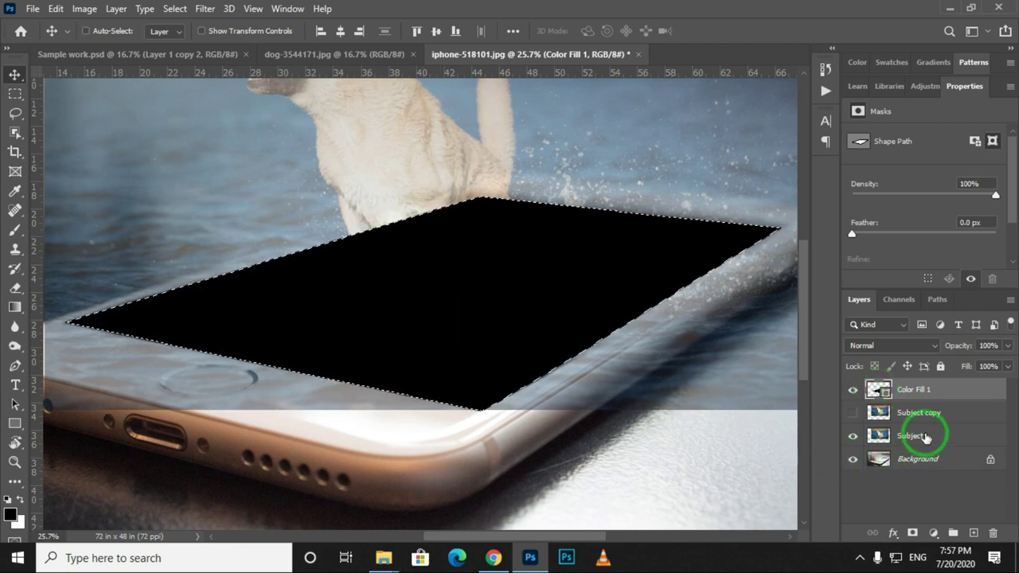
pyautogui.click(911, 436)
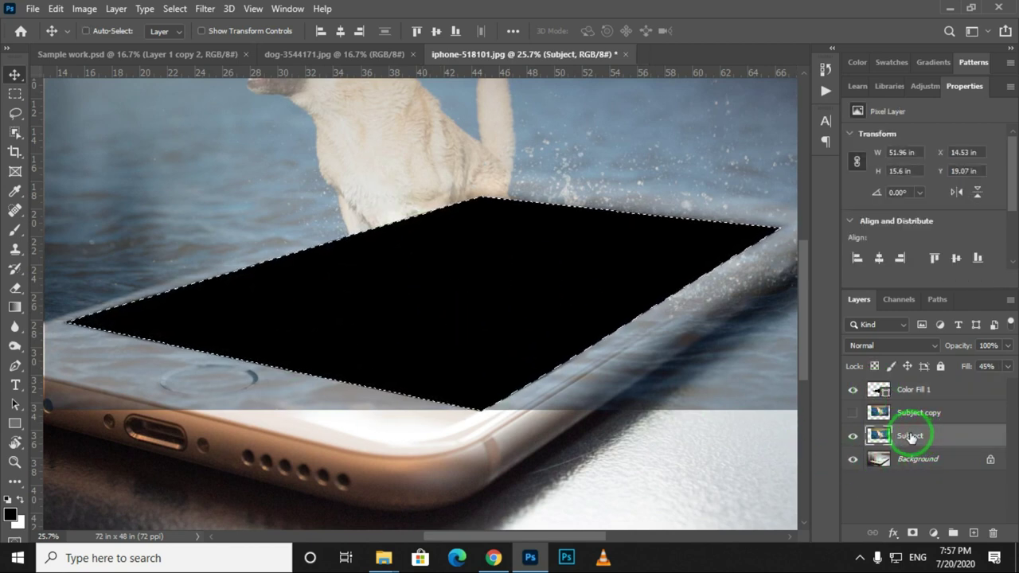
pyautogui.click(912, 534)
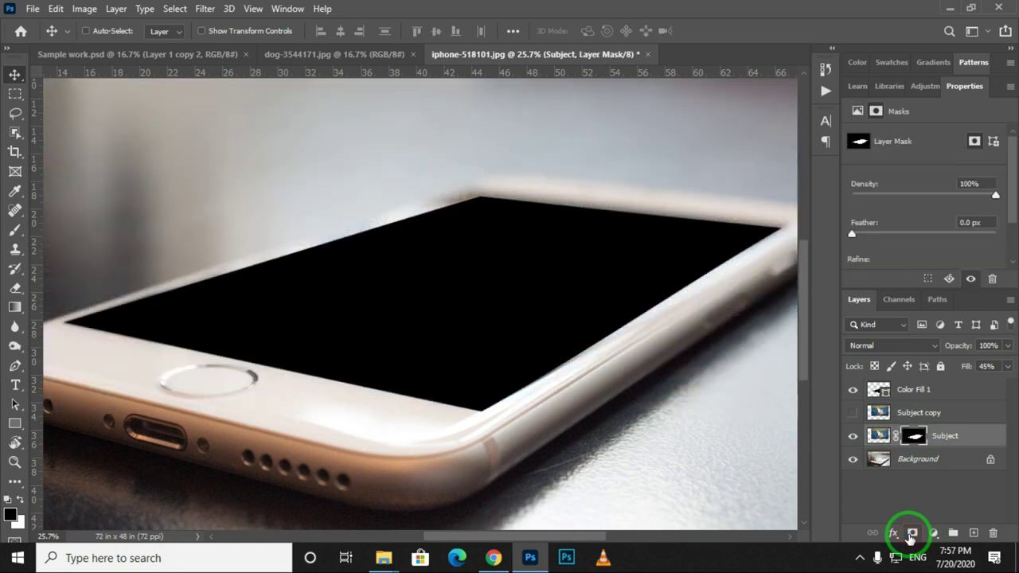
# Delete the Color Fill 1 layer covering the phone's screen
pyautogui.hotkey('ctrl', '0')
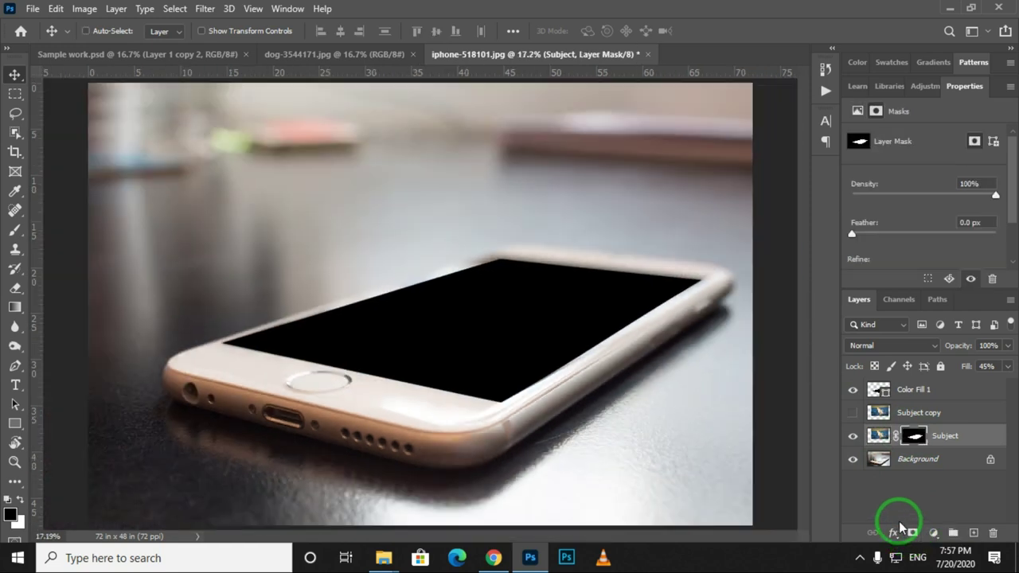
pyautogui.click(911, 390)
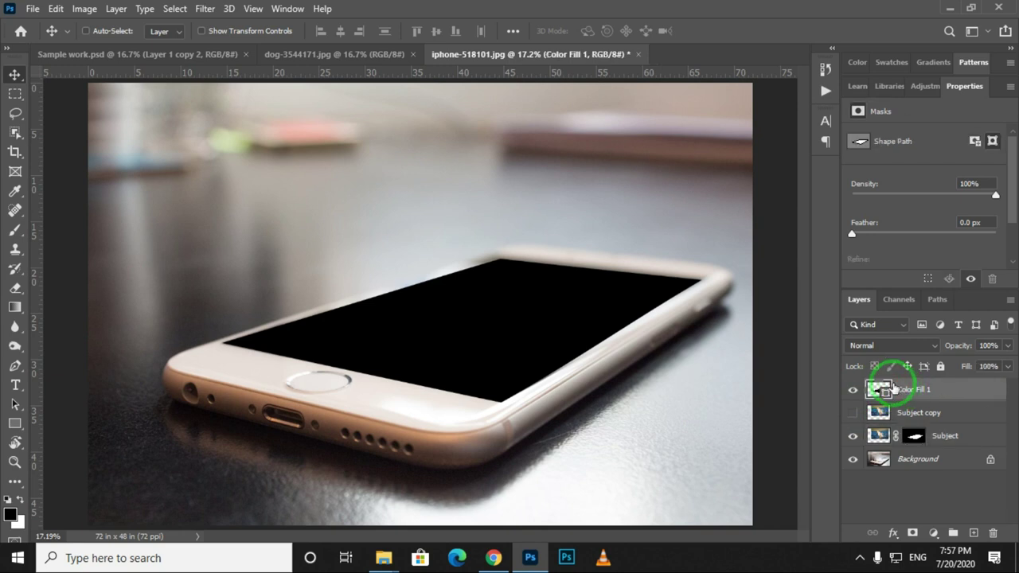
pyautogui.press('Delete')
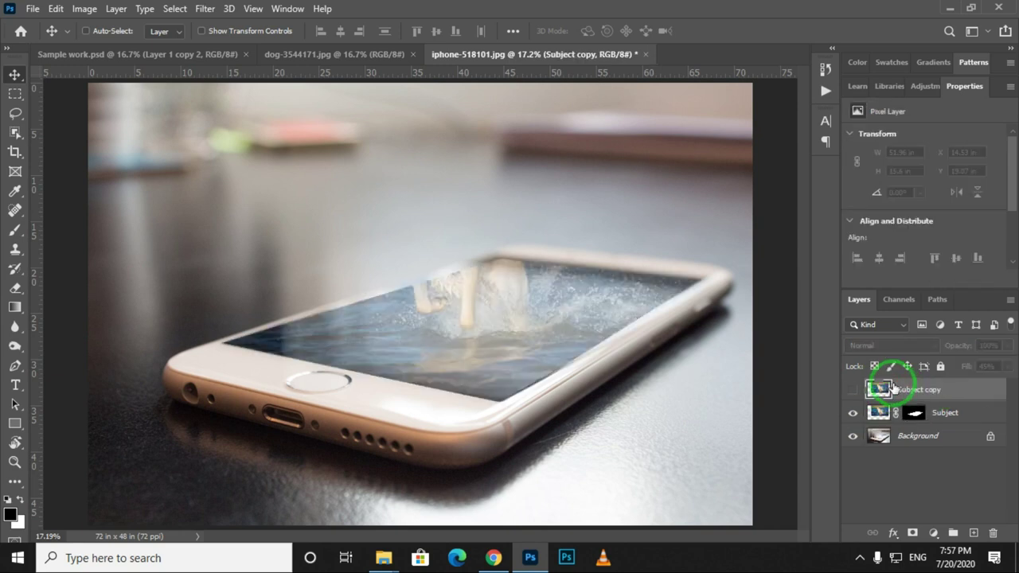
# Raise the masked Subject layer's Fill to 100%
pyautogui.press('z')
pyautogui.moveTo(523, 289); pyautogui.dragTo(533, 299)
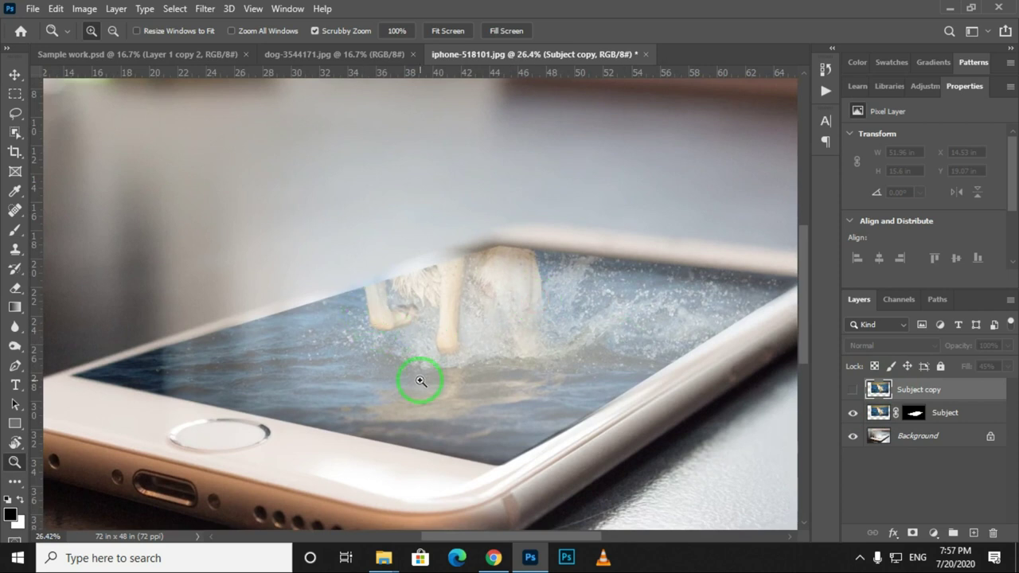
pyautogui.click(943, 413)
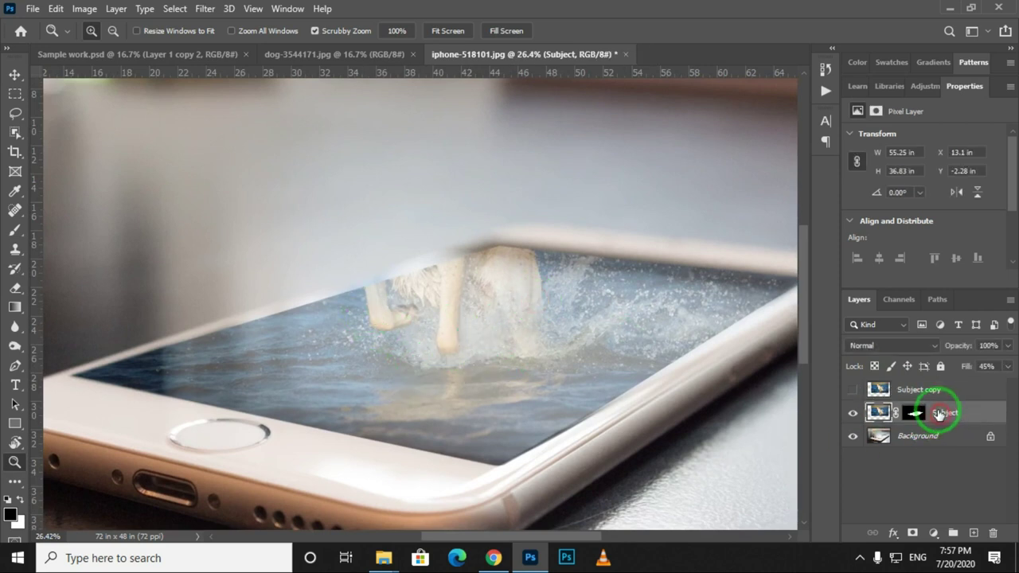
pyautogui.moveTo(1005, 368)
pyautogui.mouseDown()
pyautogui.moveTo(970, 384)
pyautogui.moveTo(1008, 384)
pyautogui.mouseUp()
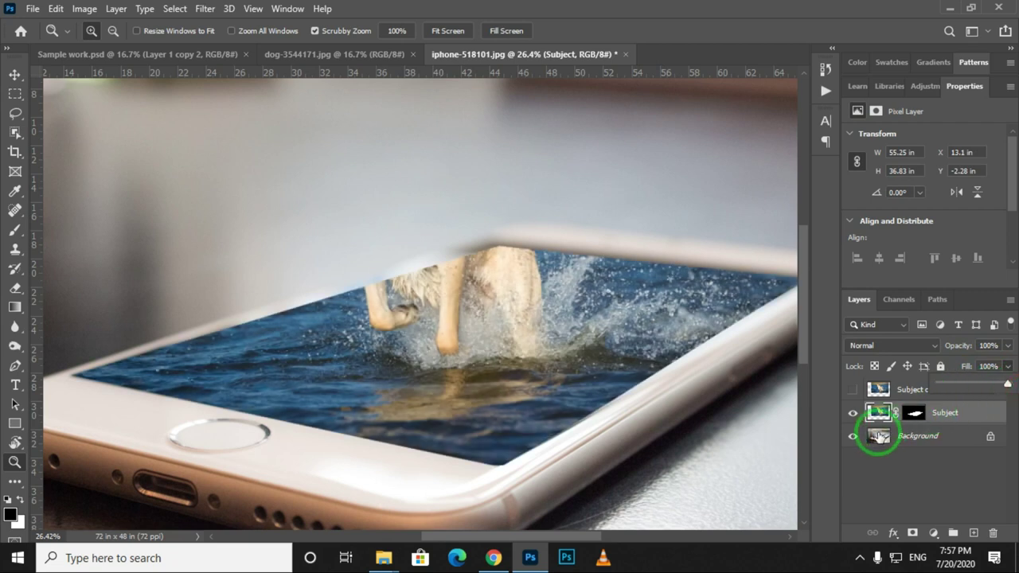
# Show the Subject copy layer and raise its Fill to 92%
pyautogui.click(850, 391)
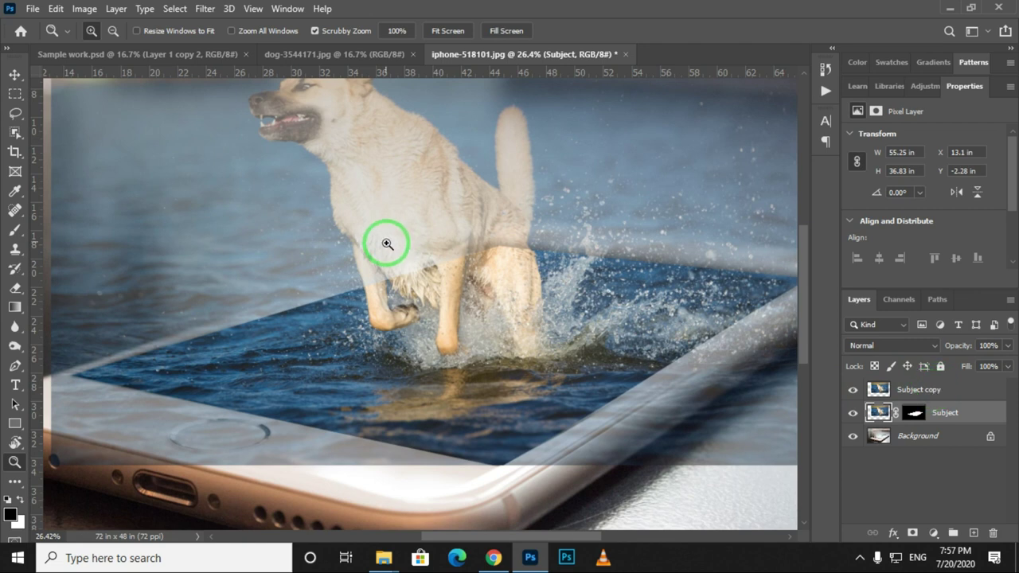
pyautogui.moveTo(422, 231); pyautogui.dragTo(448, 358)
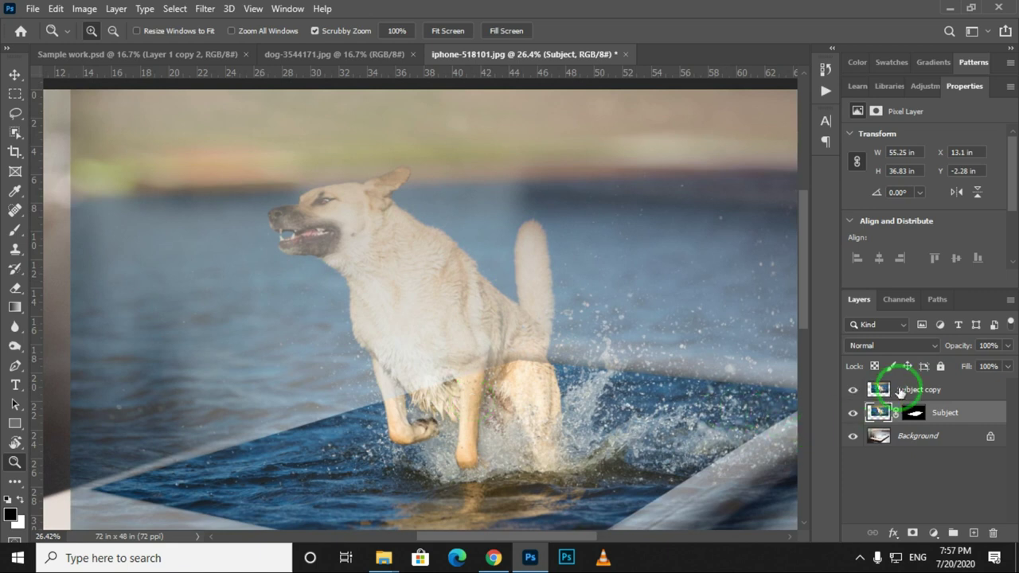
pyautogui.click(900, 392)
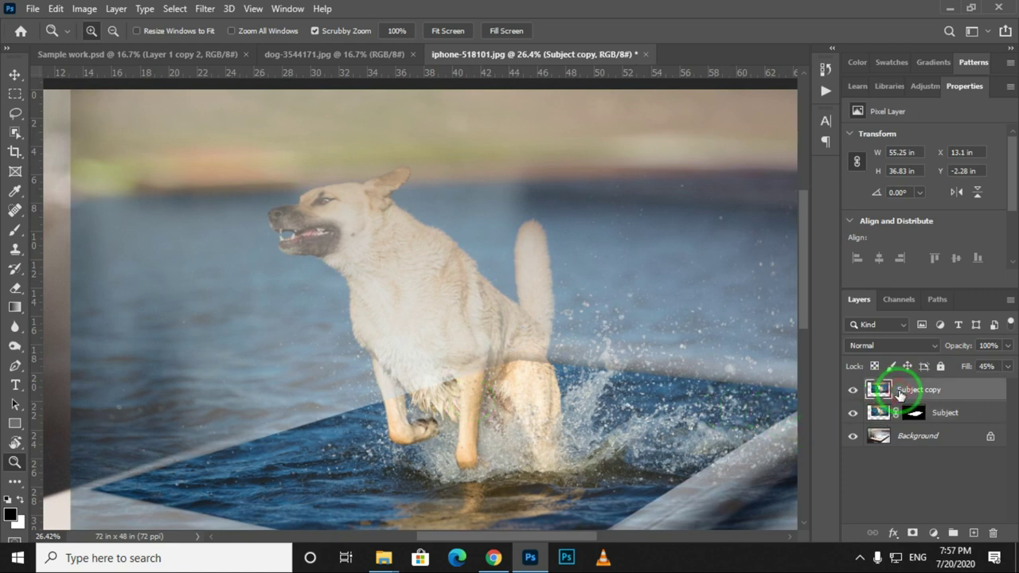
pyautogui.click(1009, 367)
pyautogui.moveTo(973, 387); pyautogui.dragTo(1002, 386)
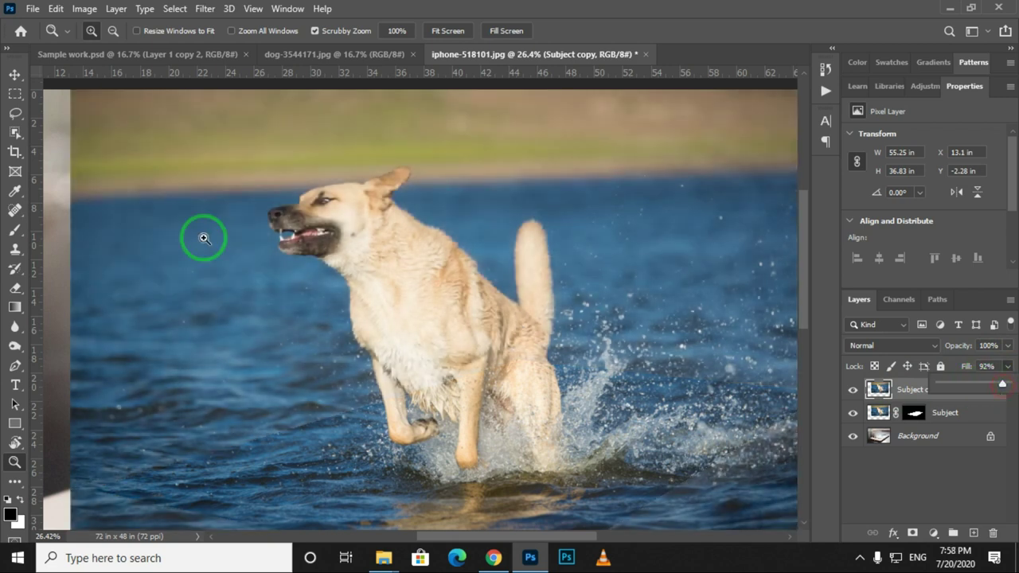
# Select the whole dog on the Subject copy layer with the Object Selection tool in Rectangle mode
pyautogui.click(14, 131)
pyautogui.moveTo(241, 142); pyautogui.dragTo(589, 489)
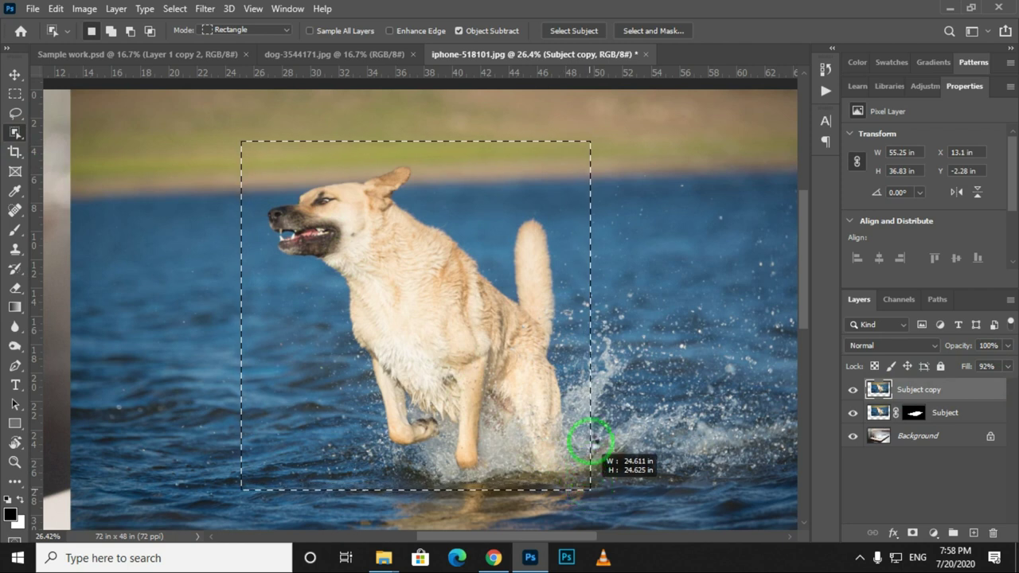
pyautogui.moveTo(587, 430); pyautogui.dragTo(587, 430)
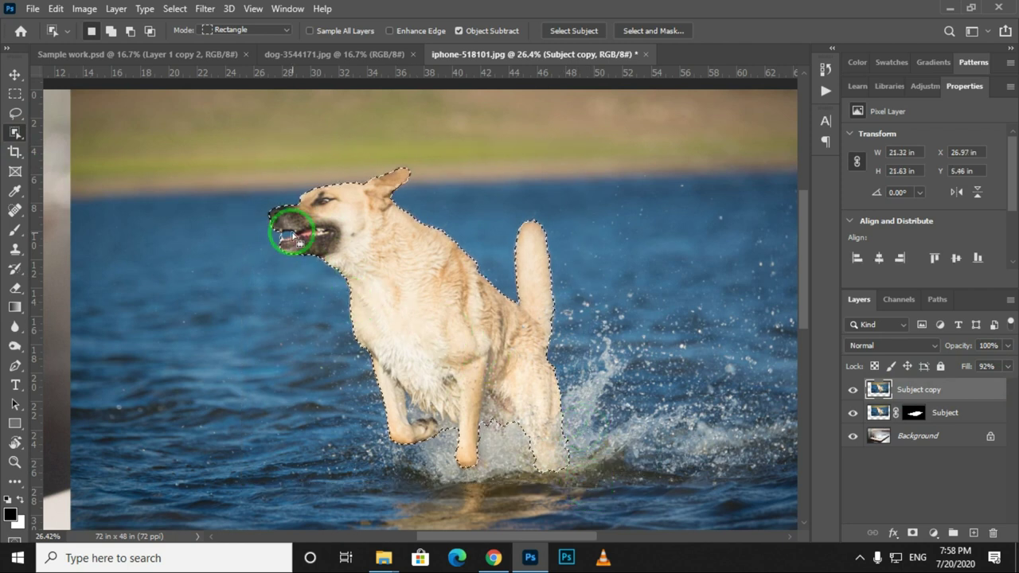
# Subtract the patch of water between the dog's open jaws from the selection
pyautogui.press('z')
pyautogui.moveTo(293, 242); pyautogui.dragTo(371, 334)
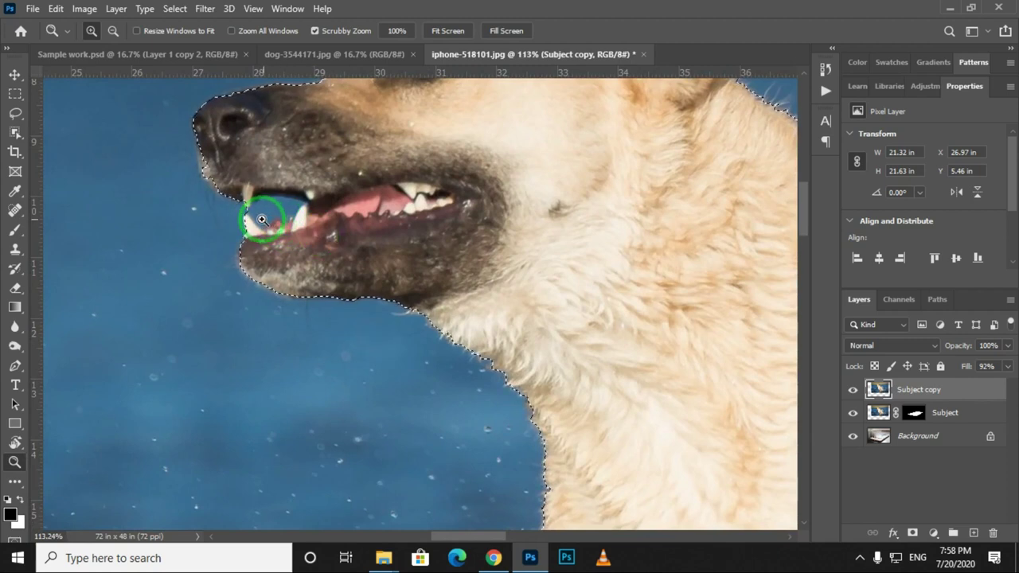
pyautogui.click(15, 133)
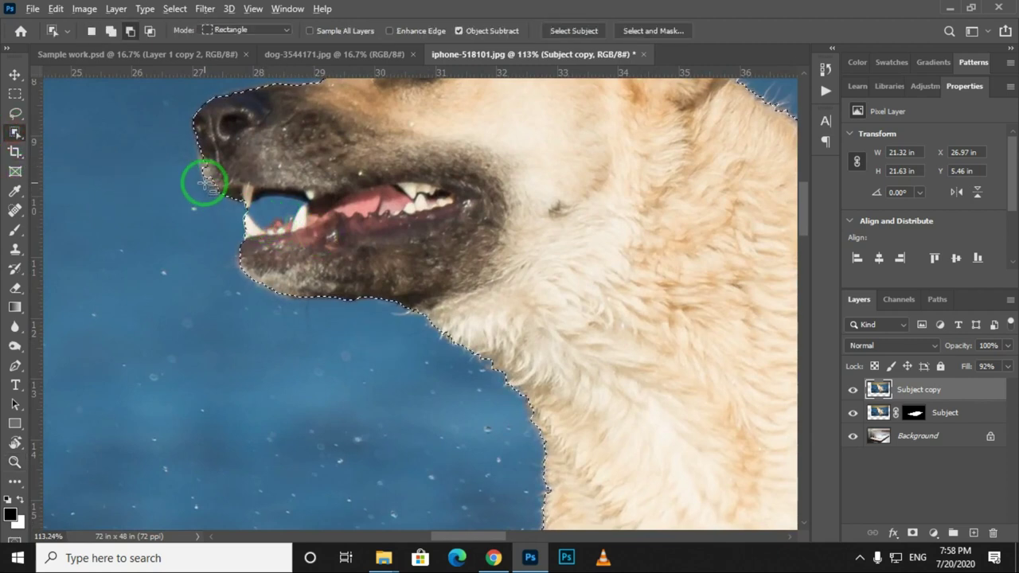
pyautogui.moveTo(329, 236); pyautogui.dragTo(340, 245)
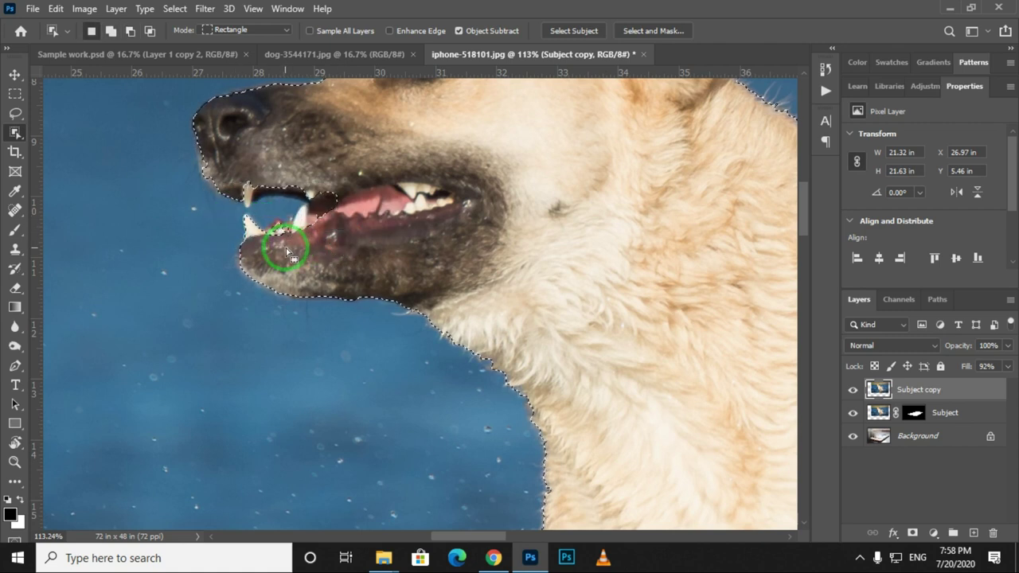
pyautogui.moveTo(319, 238)
pyautogui.mouseDown()
pyautogui.moveTo(355, 239)
pyautogui.moveTo(331, 254)
pyautogui.mouseUp()
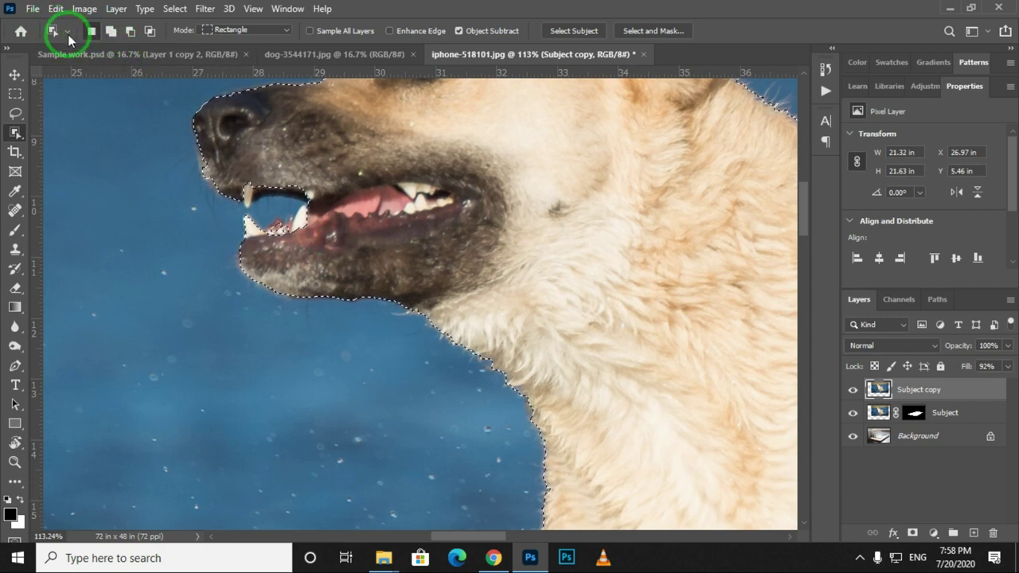
# Switch Object Selection to Lasso mode and refine the selection around the dog's front teeth and mouth opening
pyautogui.click(274, 30)
pyautogui.click(230, 54)
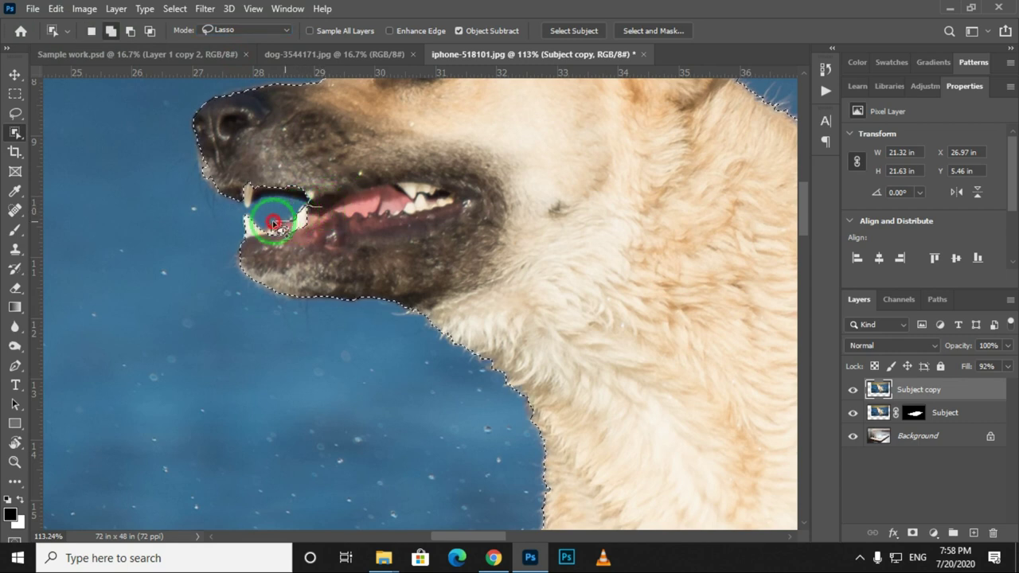
pyautogui.moveTo(314, 208); pyautogui.dragTo(324, 204)
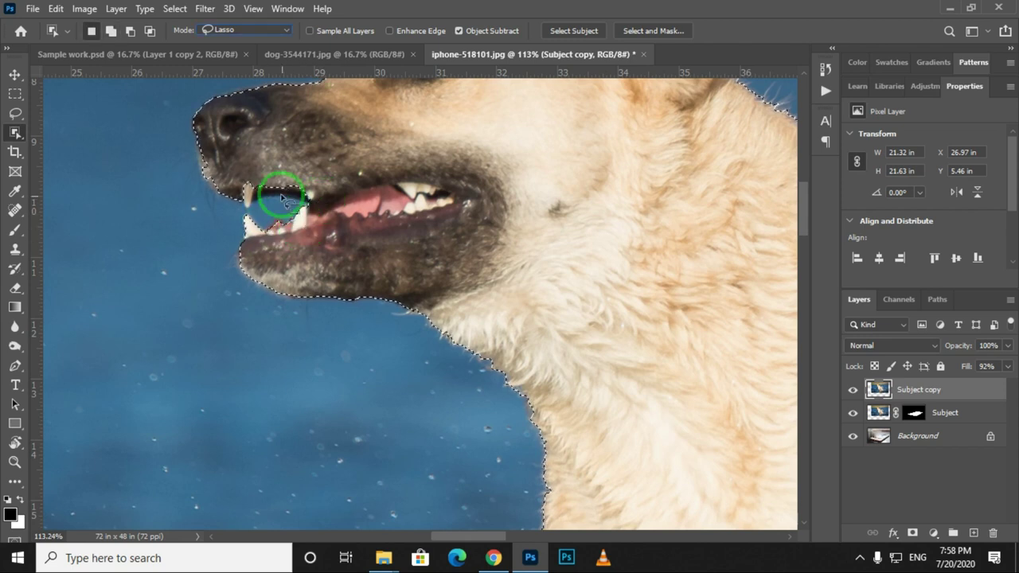
pyautogui.moveTo(261, 171); pyautogui.dragTo(277, 199)
pyautogui.moveTo(264, 237)
pyautogui.mouseDown()
pyautogui.moveTo(256, 200)
pyautogui.moveTo(275, 203)
pyautogui.mouseUp()
pyautogui.moveTo(322, 241); pyautogui.dragTo(172, 122)
pyautogui.moveTo(257, 191); pyautogui.dragTo(270, 219)
pyautogui.moveTo(319, 245); pyautogui.dragTo(309, 244)
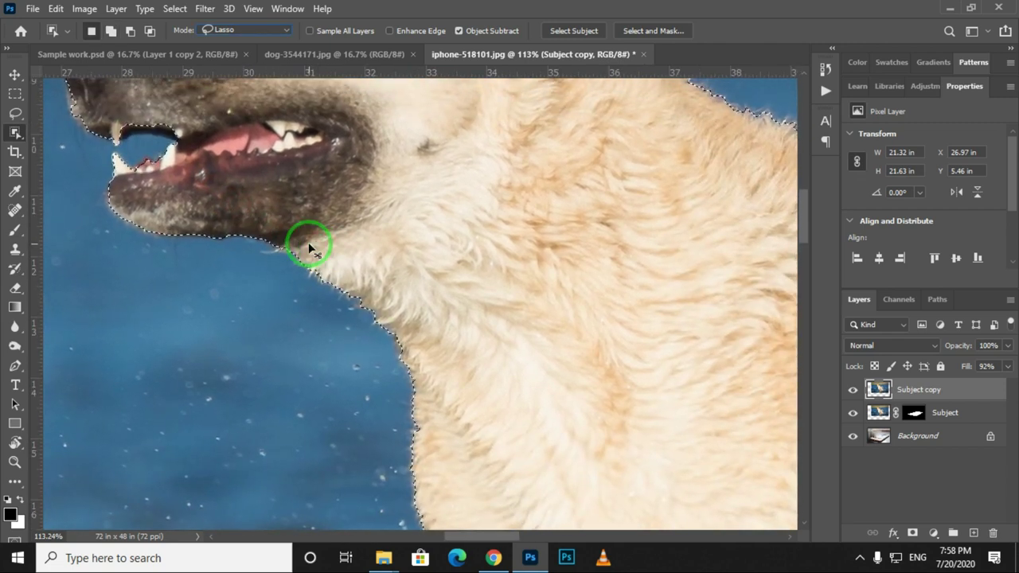
# Open the dog selection in Select and Mask with the Overlay view and the Refine Edge Brush active
pyautogui.hotkey('ctrl', '0')
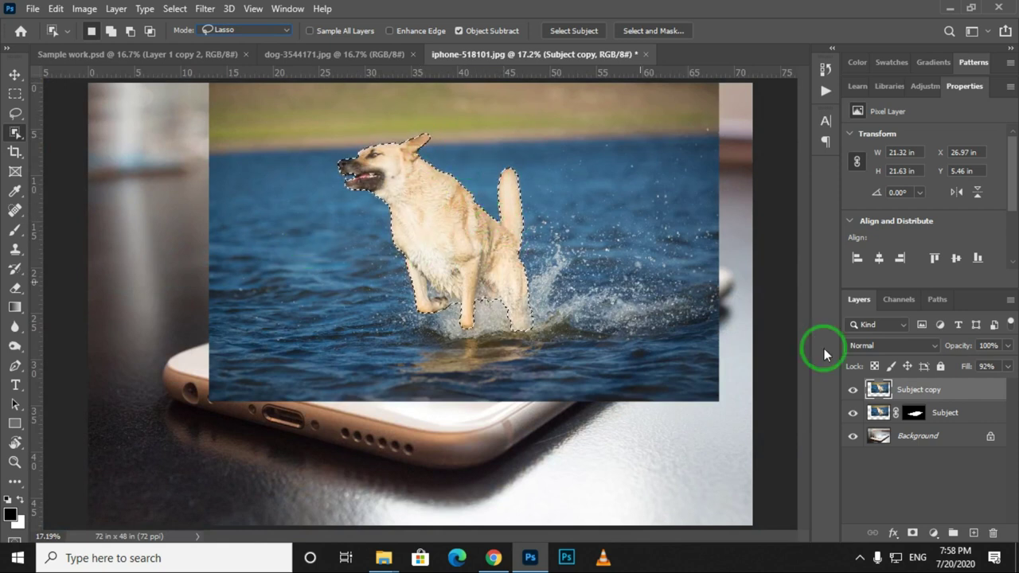
pyautogui.click(526, 213)
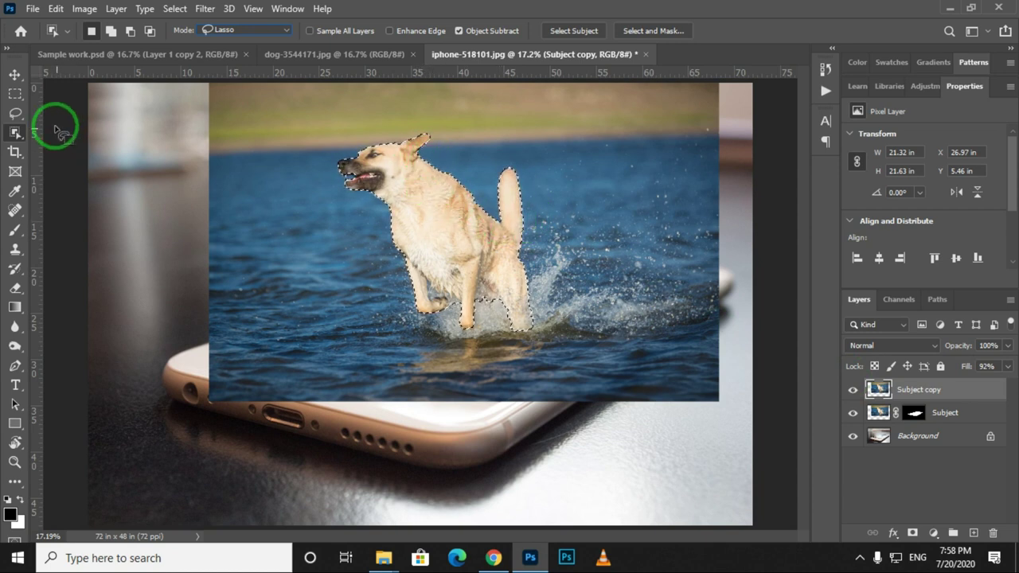
pyautogui.click(15, 462)
pyautogui.moveTo(432, 148); pyautogui.dragTo(577, 343)
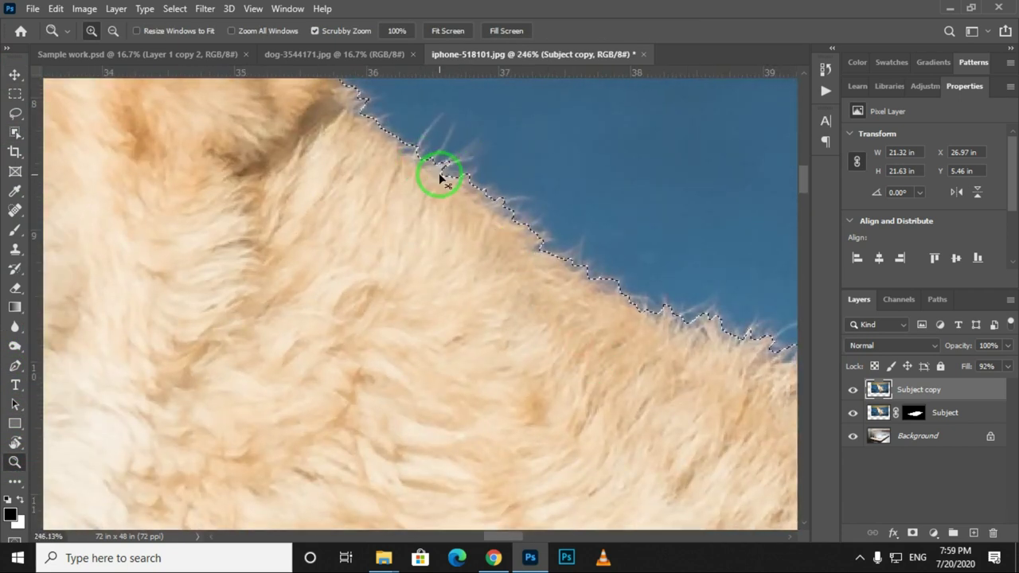
pyautogui.hotkey('ctrl', 'alt', 'r')
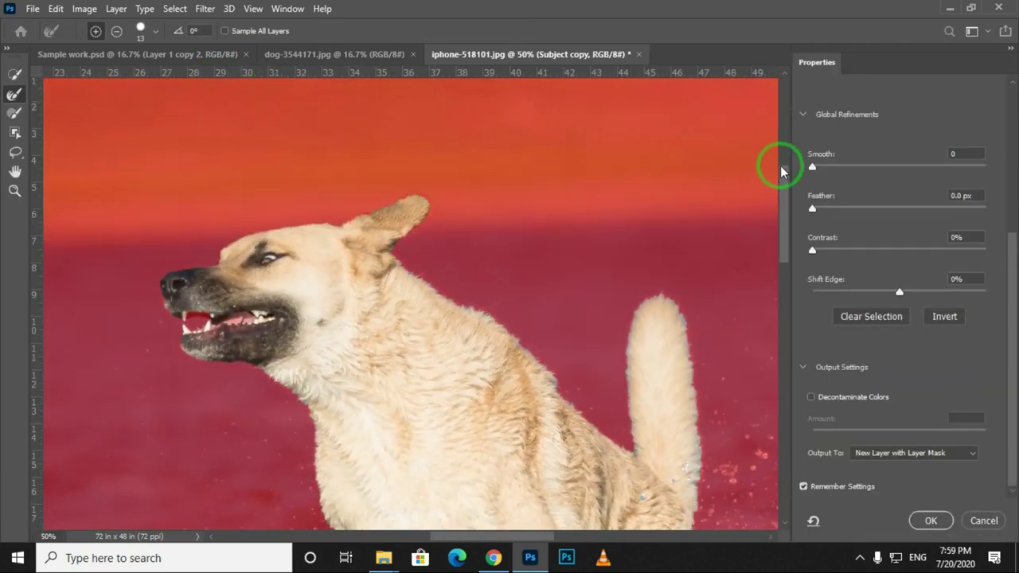
pyautogui.scroll(6, 827, 153)
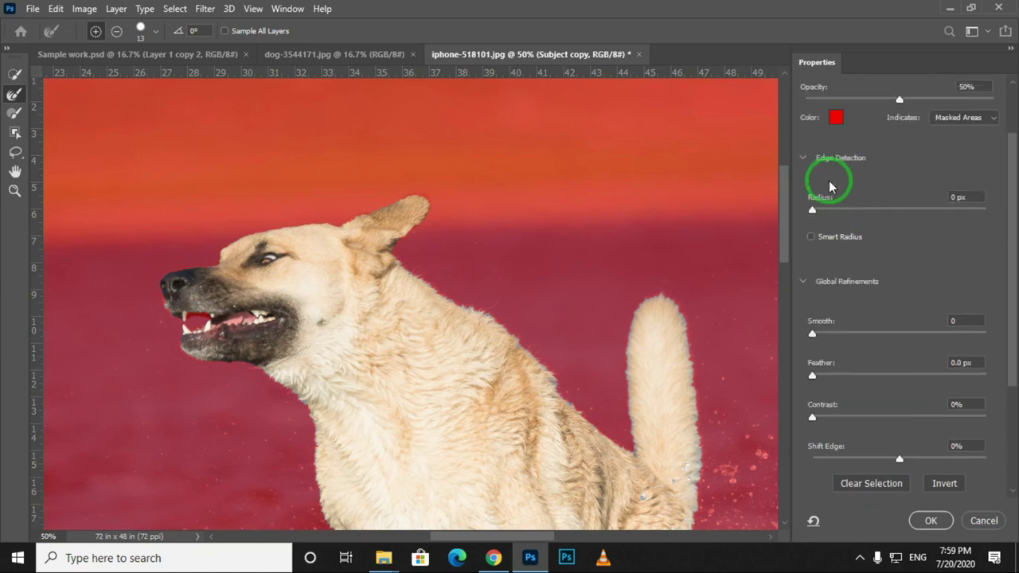
pyautogui.click(864, 120)
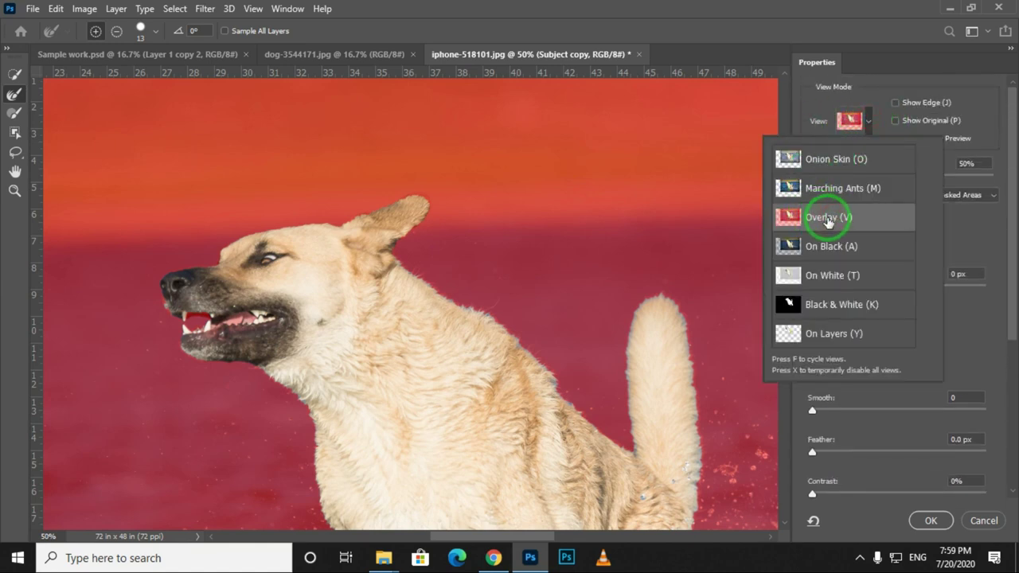
pyautogui.click(13, 97)
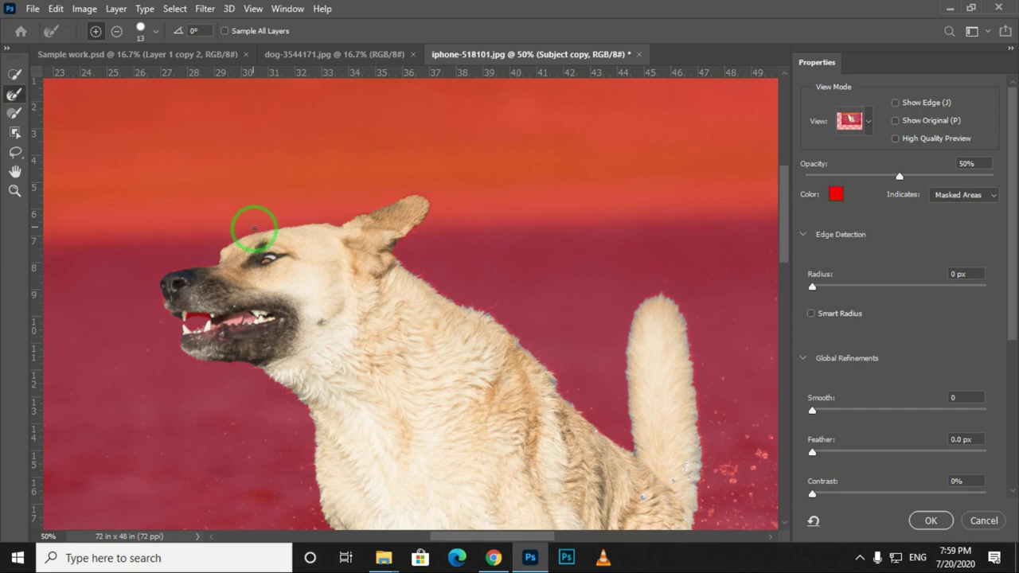
# Brush along the dog's fur outline with the Refine Edge Brush to recover the fine hairs
pyautogui.press('z')
pyautogui.moveTo(234, 234)
pyautogui.mouseDown()
pyautogui.moveTo(262, 290)
pyautogui.moveTo(289, 307)
pyautogui.moveTo(281, 287)
pyautogui.moveTo(228, 294)
pyautogui.moveTo(238, 260)
pyautogui.moveTo(283, 232)
pyautogui.moveTo(568, 174)
pyautogui.moveTo(627, 192)
pyautogui.moveTo(289, 305)
pyautogui.mouseUp()
pyautogui.press('r')
pyautogui.press('space')
pyautogui.moveTo(290, 305)
pyautogui.mouseDown()
pyautogui.moveTo(438, 237)
pyautogui.moveTo(572, 218)
pyautogui.moveTo(442, 389)
pyautogui.moveTo(574, 267)
pyautogui.moveTo(410, 245)
pyautogui.moveTo(558, 218)
pyautogui.mouseUp()
pyautogui.press('space')
pyautogui.moveTo(507, 454)
pyautogui.mouseDown()
pyautogui.moveTo(407, 269)
pyautogui.moveTo(687, 409)
pyautogui.moveTo(416, 278)
pyautogui.moveTo(437, 234)
pyautogui.moveTo(314, 155)
pyautogui.moveTo(562, 364)
pyautogui.moveTo(476, 312)
pyautogui.moveTo(399, 146)
pyautogui.moveTo(640, 339)
pyautogui.moveTo(488, 171)
pyautogui.moveTo(364, 244)
pyautogui.moveTo(601, 230)
pyautogui.moveTo(382, 385)
pyautogui.moveTo(511, 263)
pyautogui.moveTo(557, 351)
pyautogui.mouseUp()
pyautogui.moveTo(557, 359)
pyautogui.mouseDown()
pyautogui.moveTo(455, 162)
pyautogui.moveTo(482, 446)
pyautogui.mouseUp()
pyautogui.moveTo(481, 442)
pyautogui.mouseDown()
pyautogui.moveTo(448, 141)
pyautogui.moveTo(408, 438)
pyautogui.moveTo(448, 216)
pyautogui.moveTo(475, 313)
pyautogui.moveTo(502, 352)
pyautogui.mouseUp()
pyautogui.moveTo(319, 326); pyautogui.dragTo(705, 289)
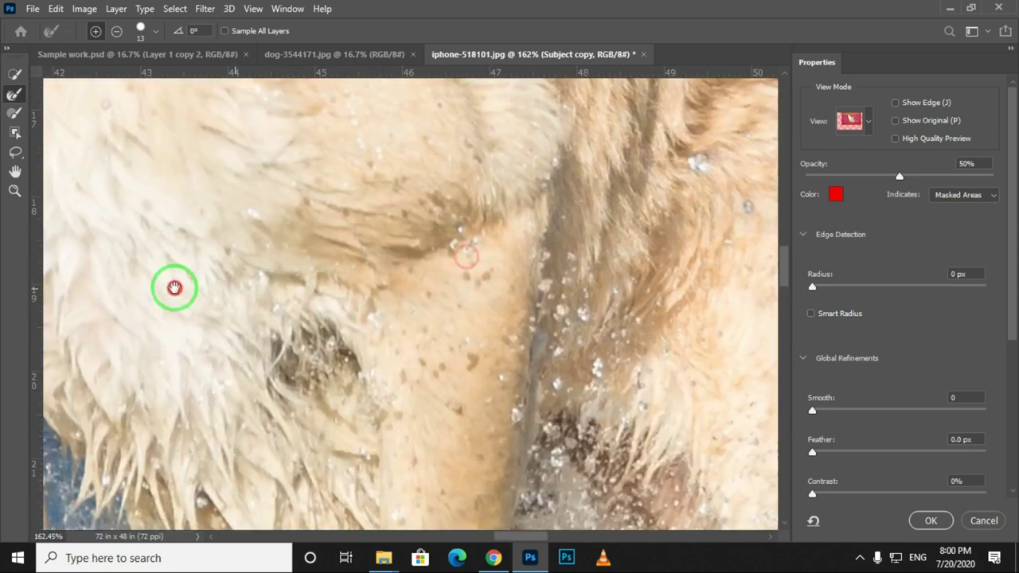
pyautogui.moveTo(175, 289); pyautogui.dragTo(765, 318)
pyautogui.moveTo(466, 213)
pyautogui.mouseDown()
pyautogui.moveTo(412, 419)
pyautogui.moveTo(377, 289)
pyautogui.moveTo(401, 493)
pyautogui.moveTo(374, 419)
pyautogui.moveTo(204, 299)
pyautogui.moveTo(151, 286)
pyautogui.mouseUp()
pyautogui.moveTo(151, 287); pyautogui.dragTo(566, 499)
pyautogui.moveTo(565, 499)
pyautogui.mouseDown()
pyautogui.moveTo(470, 498)
pyautogui.moveTo(410, 426)
pyautogui.moveTo(469, 351)
pyautogui.moveTo(401, 352)
pyautogui.moveTo(340, 304)
pyautogui.moveTo(449, 199)
pyautogui.moveTo(542, 190)
pyautogui.moveTo(411, 298)
pyautogui.moveTo(323, 353)
pyautogui.moveTo(514, 268)
pyautogui.moveTo(716, 272)
pyautogui.mouseUp()
# Output the refined dog selection as a New Layer with Layer Mask
pyautogui.hotkey('ctrl', '-')
pyautogui.hotkey('ctrl', '-')
pyautogui.hotkey('ctrl', '-')
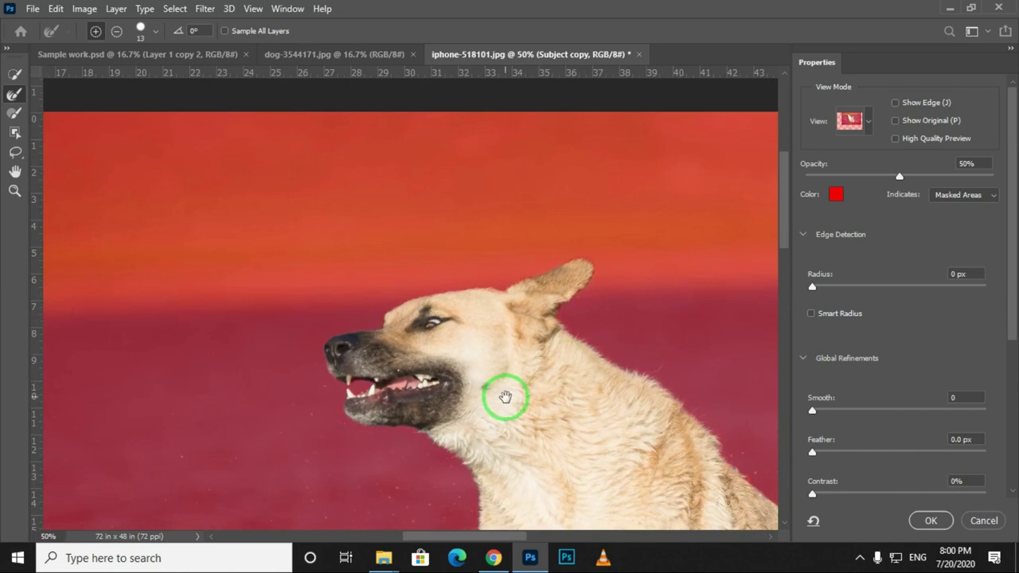
pyautogui.moveTo(505, 396); pyautogui.dragTo(362, 308)
pyautogui.moveTo(415, 340); pyautogui.dragTo(406, 335)
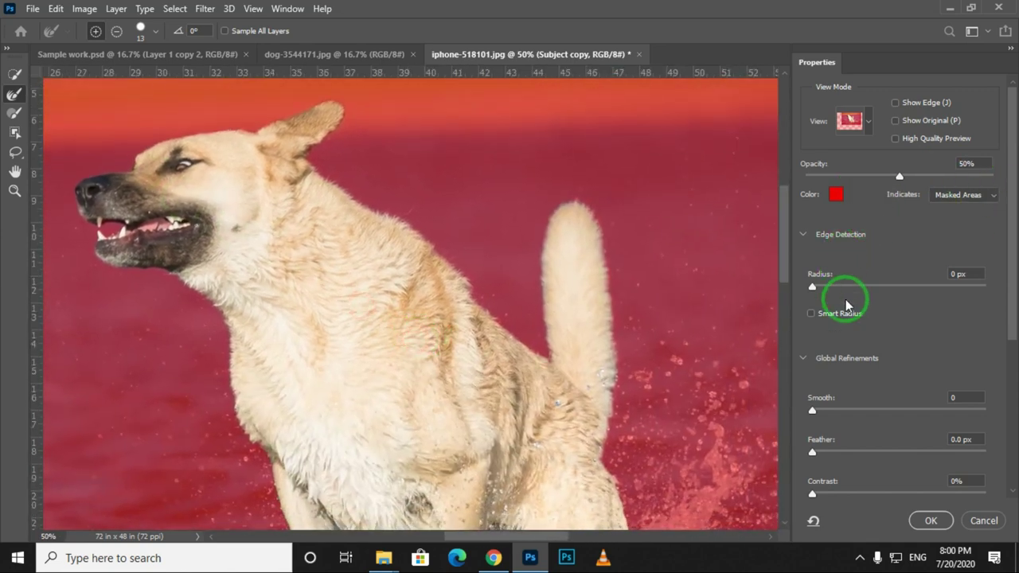
pyautogui.scroll(-2, 848, 319)
pyautogui.scroll(-6, 848, 319)
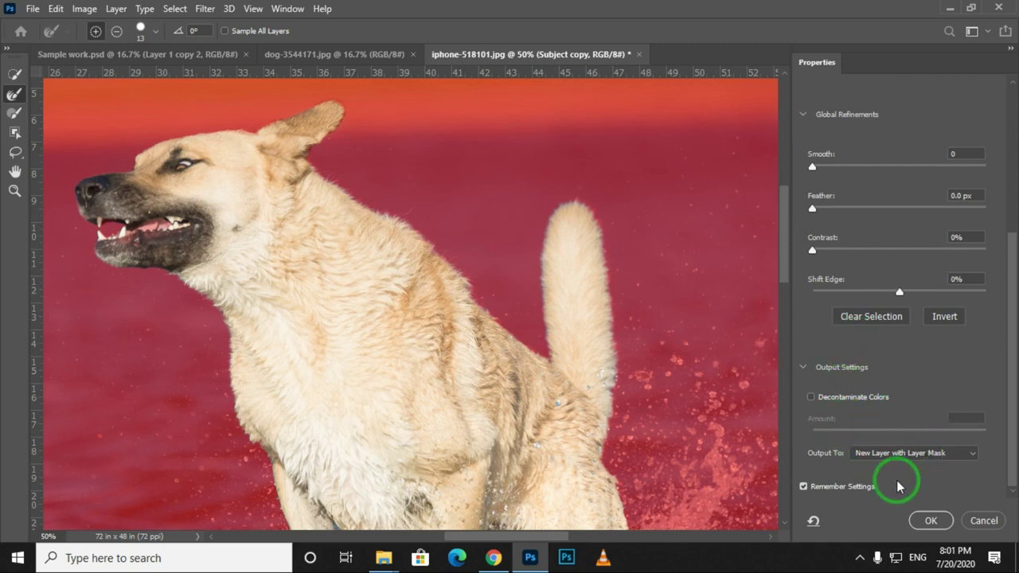
pyautogui.click(929, 519)
# Scale the Subject copy 2 and Subject layers together to about 95.5% and apply the transform
pyautogui.moveTo(303, 230)
pyautogui.mouseDown()
pyautogui.moveTo(383, 262)
pyautogui.moveTo(299, 219)
pyautogui.moveTo(311, 221)
pyautogui.moveTo(307, 235)
pyautogui.mouseUp()
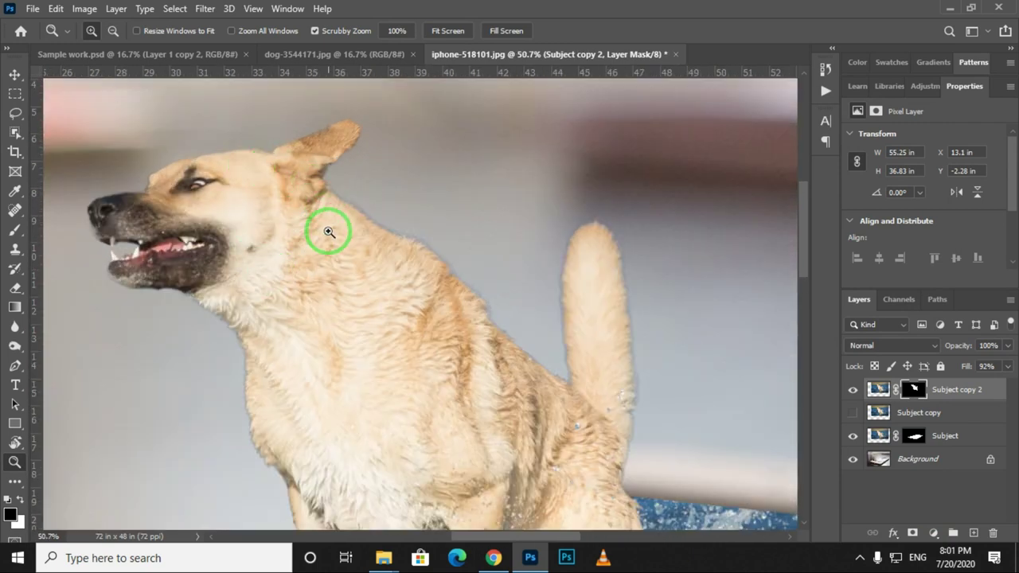
pyautogui.moveTo(433, 350); pyautogui.dragTo(364, 302)
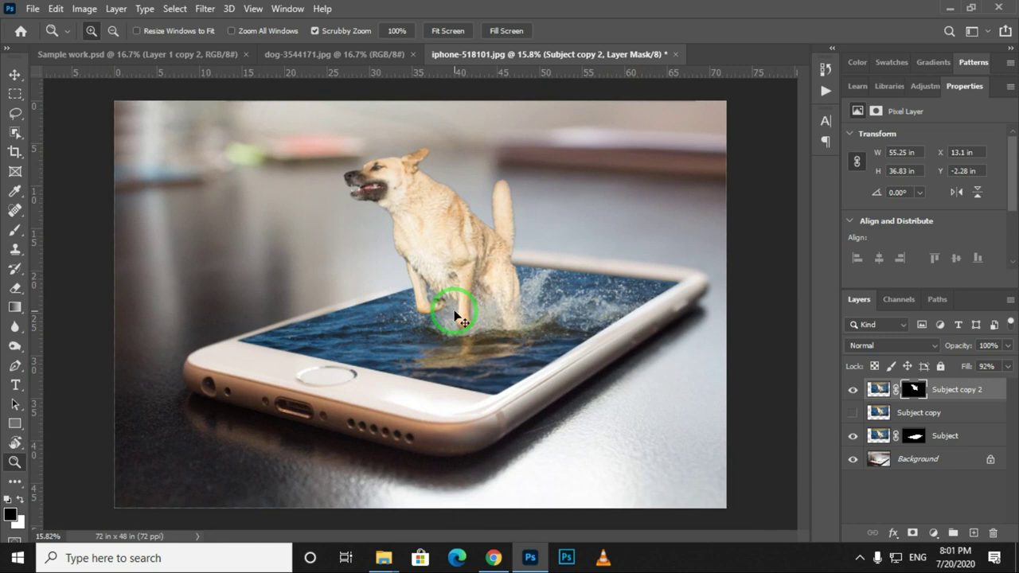
pyautogui.moveTo(456, 316); pyautogui.dragTo(454, 311)
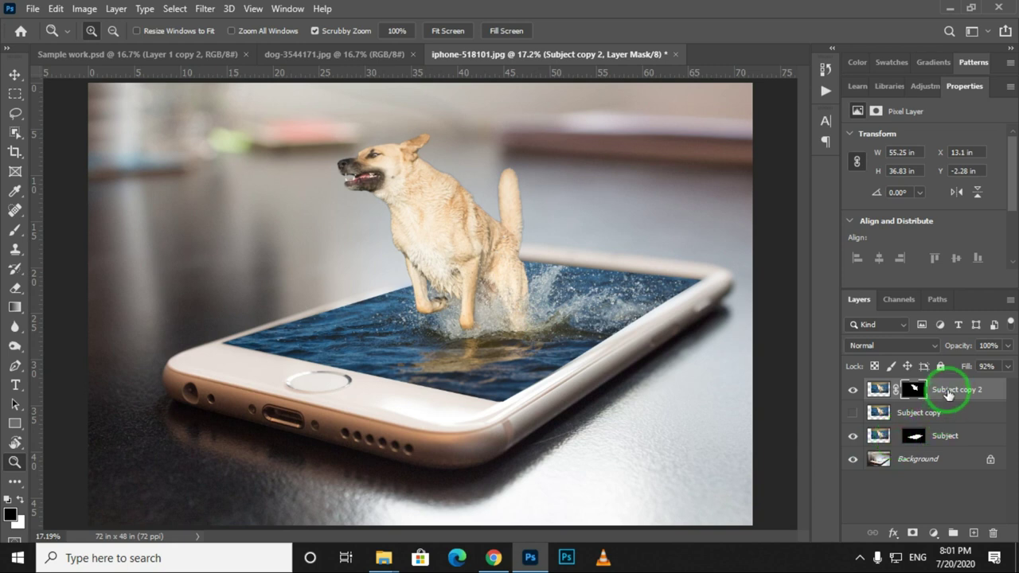
pyautogui.keyDown('ctrl'); pyautogui.click(946, 434); pyautogui.keyUp('ctrl')
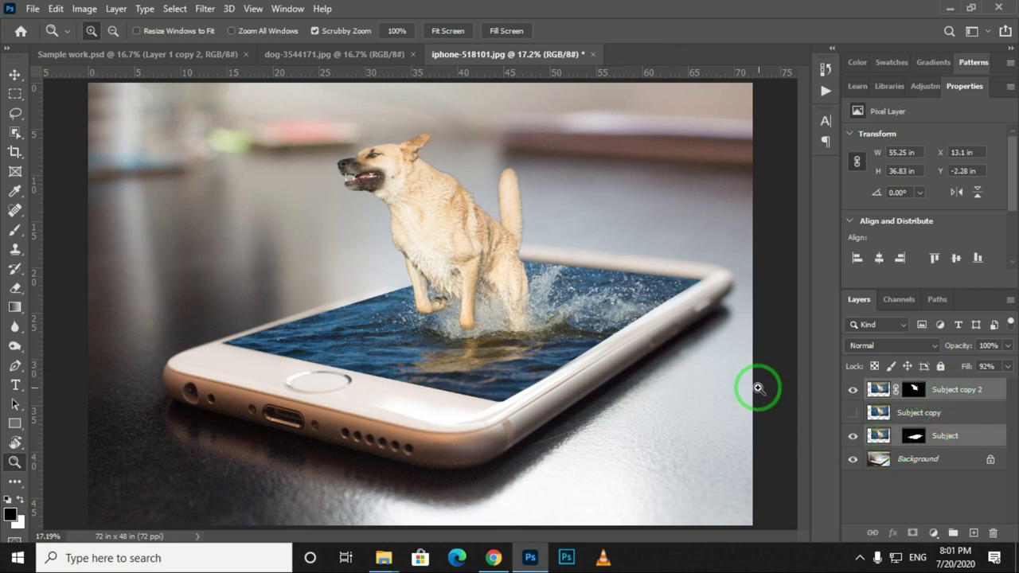
pyautogui.hotkey('ctrl', 't')
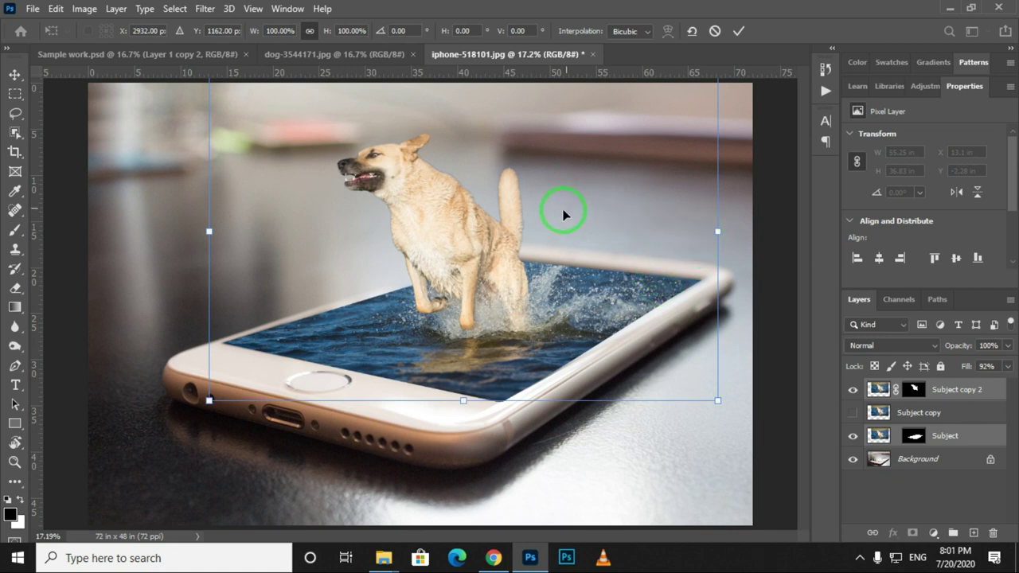
pyautogui.moveTo(463, 401); pyautogui.dragTo(463, 407)
pyautogui.hotkey('ctrl', '-')
pyautogui.hotkey('ctrl', '-')
pyautogui.moveTo(641, 128)
pyautogui.mouseDown()
pyautogui.moveTo(649, 143)
pyautogui.moveTo(629, 142)
pyautogui.mouseUp()
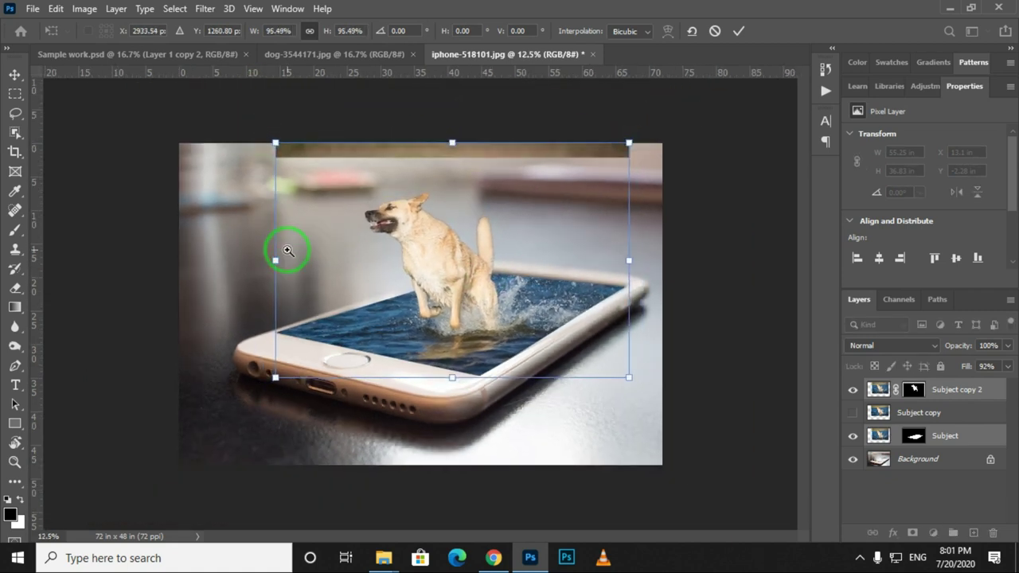
pyautogui.press('Return')
# Delete the leftover strip of the dog photo along the picture's upper edge with a rectangular marquee, and deselect
pyautogui.press('m')
pyautogui.moveTo(233, 143); pyautogui.dragTo(678, 191)
pyautogui.press('Delete')
pyautogui.hotkey('ctrl', 'd')
pyautogui.press('z')
# Lower the density of the Subject layer's mask to 39% to expose the water beyond the phone screen's edge
pyautogui.moveTo(442, 304); pyautogui.dragTo(477, 313)
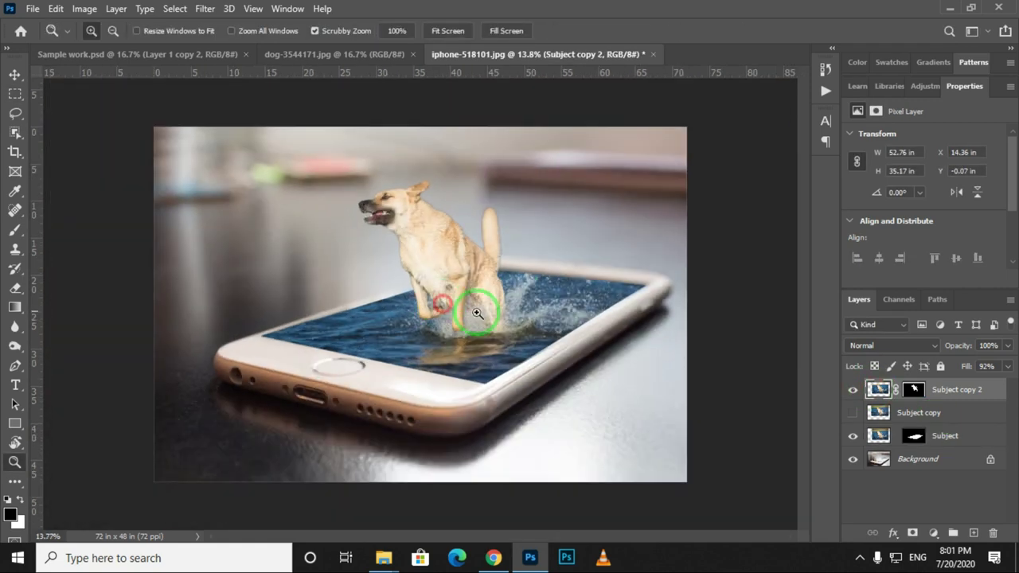
pyautogui.moveTo(526, 273); pyautogui.dragTo(593, 295)
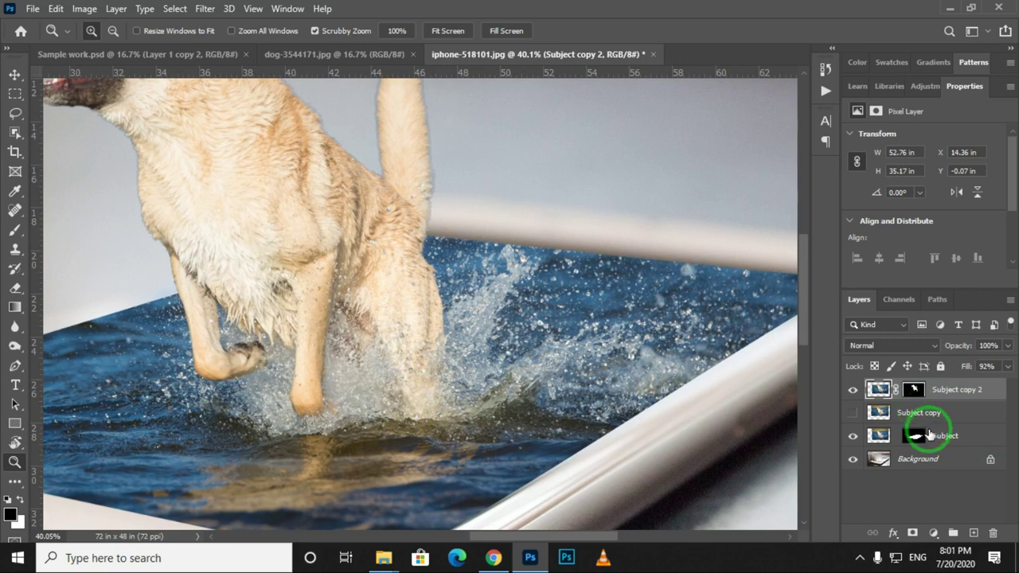
pyautogui.moveTo(512, 259); pyautogui.dragTo(566, 293)
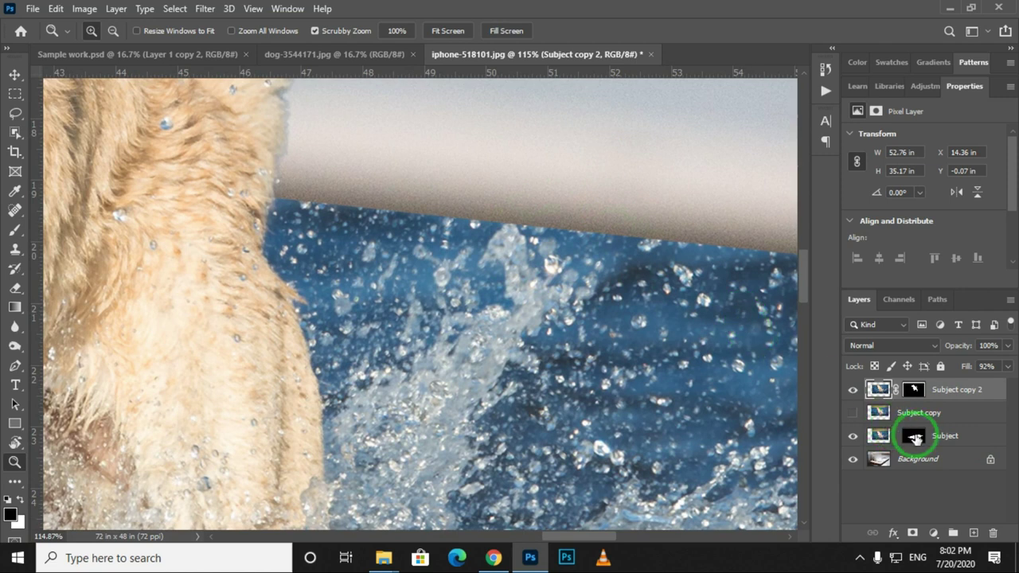
pyautogui.click(913, 436)
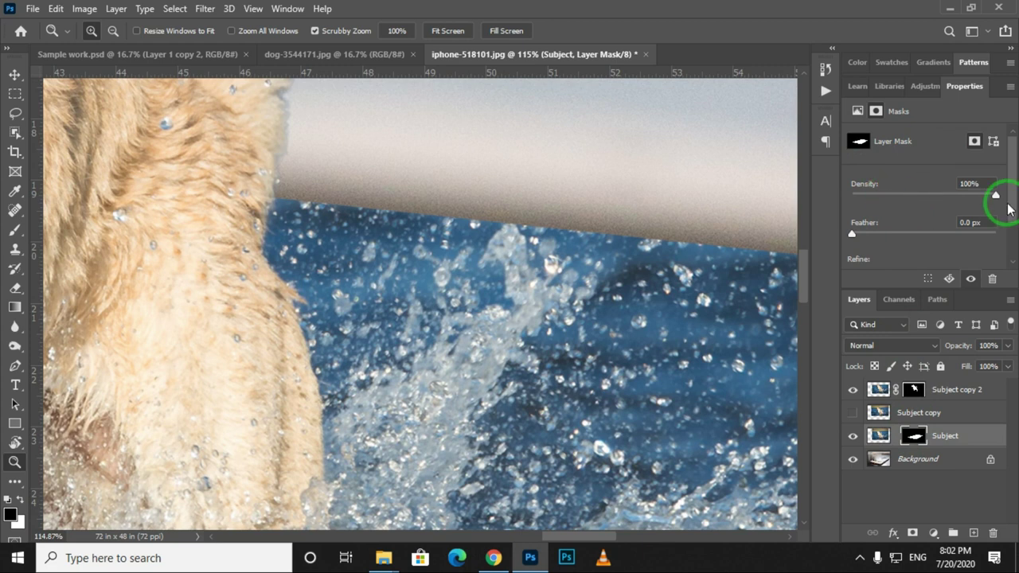
pyautogui.moveTo(996, 196); pyautogui.dragTo(908, 196)
pyautogui.moveTo(555, 202); pyautogui.dragTo(502, 299)
pyautogui.moveTo(470, 230); pyautogui.dragTo(454, 284)
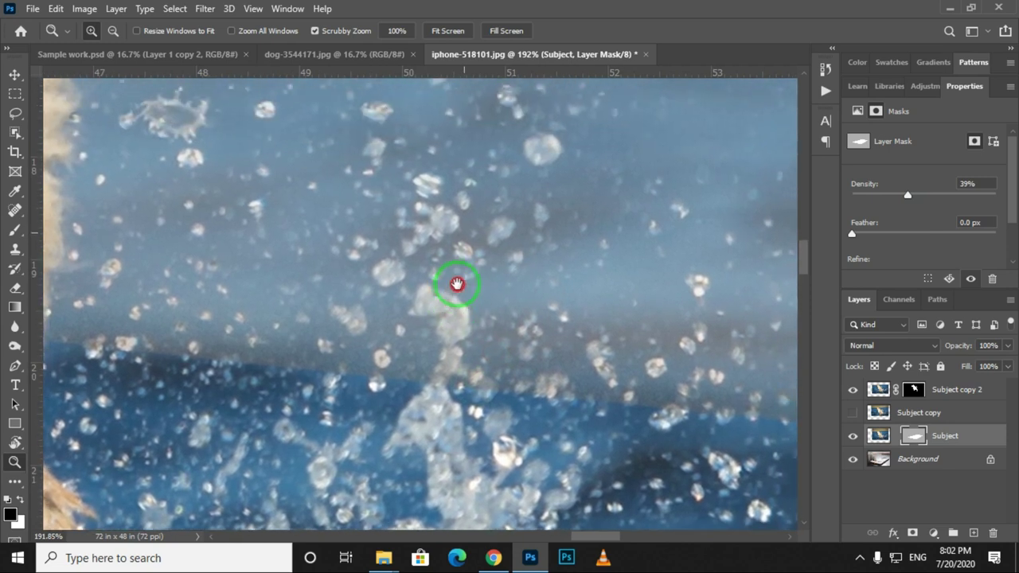
# Paint white on the Subject mask over the splash just above the phone screen's far edge, using a small brush at 50% opacity
pyautogui.click(916, 437)
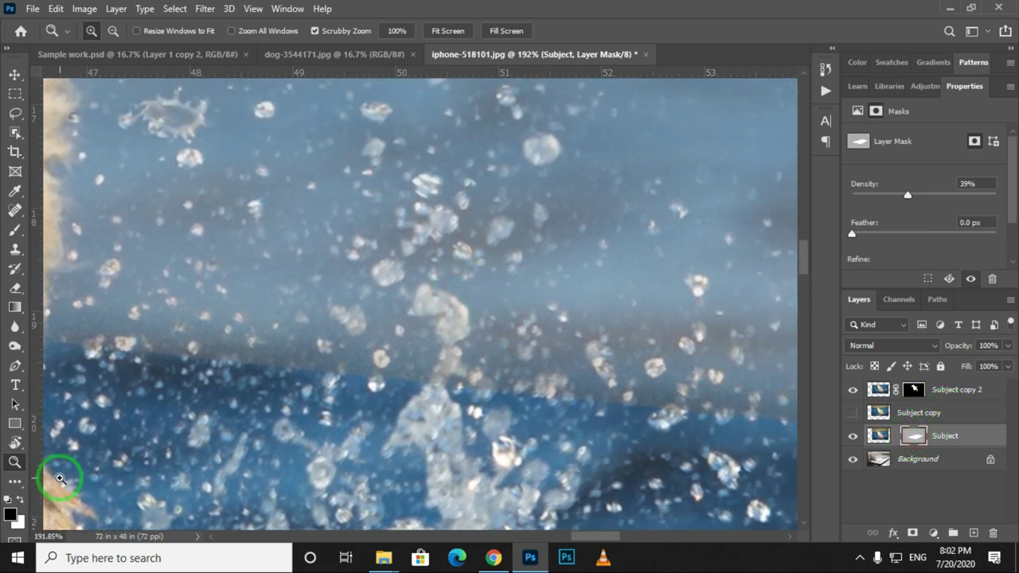
pyautogui.press('b')
pyautogui.press('[')
pyautogui.press('[')
pyautogui.press('[')
pyautogui.press('[')
pyautogui.press('[')
pyautogui.press('[')
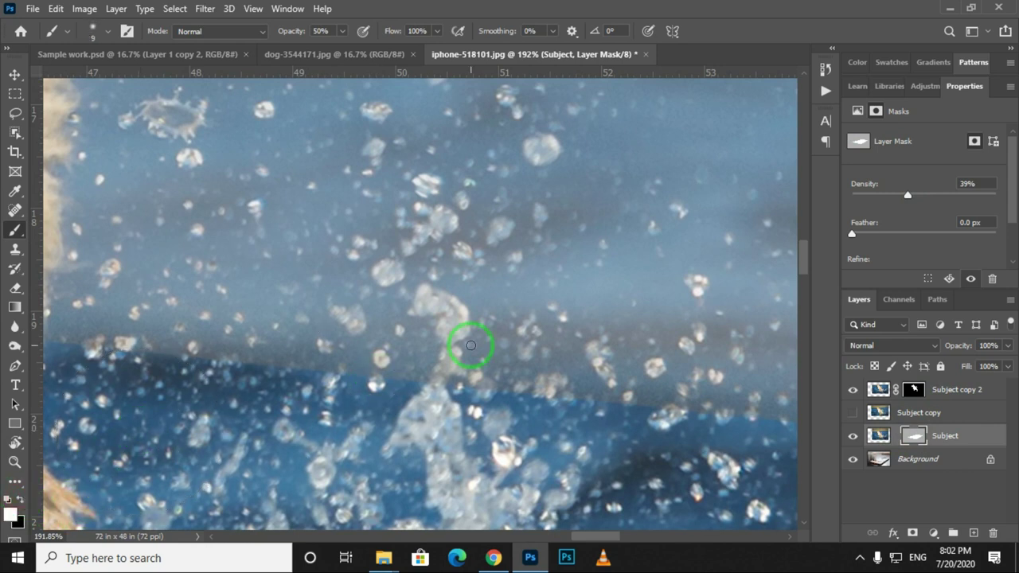
pyautogui.moveTo(470, 346); pyautogui.dragTo(462, 375)
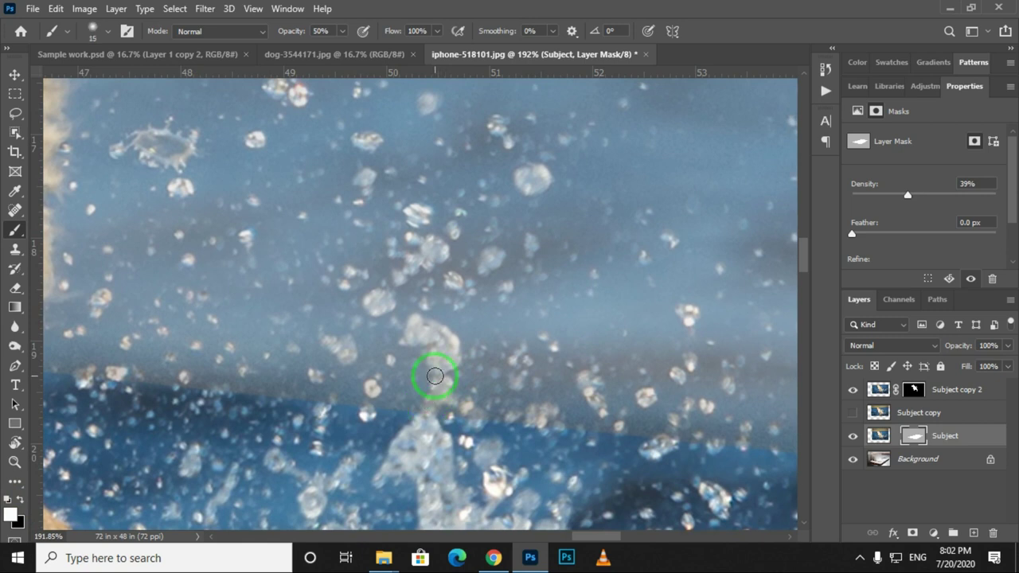
# Pick another brush tip, set its opacity to 100%, and paint the splash column rising past the screen's far edge back in
pyautogui.rightClick(435, 376)
pyautogui.doubleClick(495, 448)
pyautogui.moveTo(424, 421); pyautogui.dragTo(439, 395)
pyautogui.click(342, 31)
pyautogui.moveTo(348, 45); pyautogui.dragTo(398, 85)
pyautogui.moveTo(432, 414)
pyautogui.mouseDown()
pyautogui.moveTo(446, 346)
pyautogui.moveTo(420, 334)
pyautogui.mouseUp()
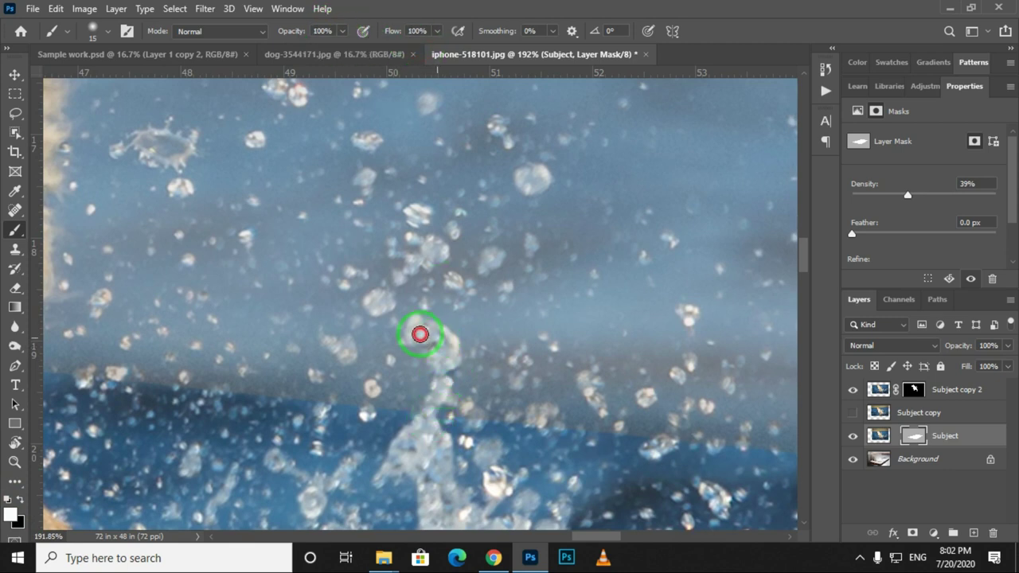
# Reveal the larger water droplets above the splash column on the Subject mask, reducing the brush size to 10
pyautogui.scroll(3, 434, 359)
pyautogui.moveTo(460, 381)
pyautogui.mouseDown()
pyautogui.moveTo(437, 350)
pyautogui.moveTo(443, 357)
pyautogui.moveTo(439, 346)
pyautogui.moveTo(457, 331)
pyautogui.moveTo(441, 353)
pyautogui.moveTo(418, 334)
pyautogui.moveTo(422, 314)
pyautogui.moveTo(544, 277)
pyautogui.moveTo(528, 280)
pyautogui.moveTo(499, 250)
pyautogui.mouseUp()
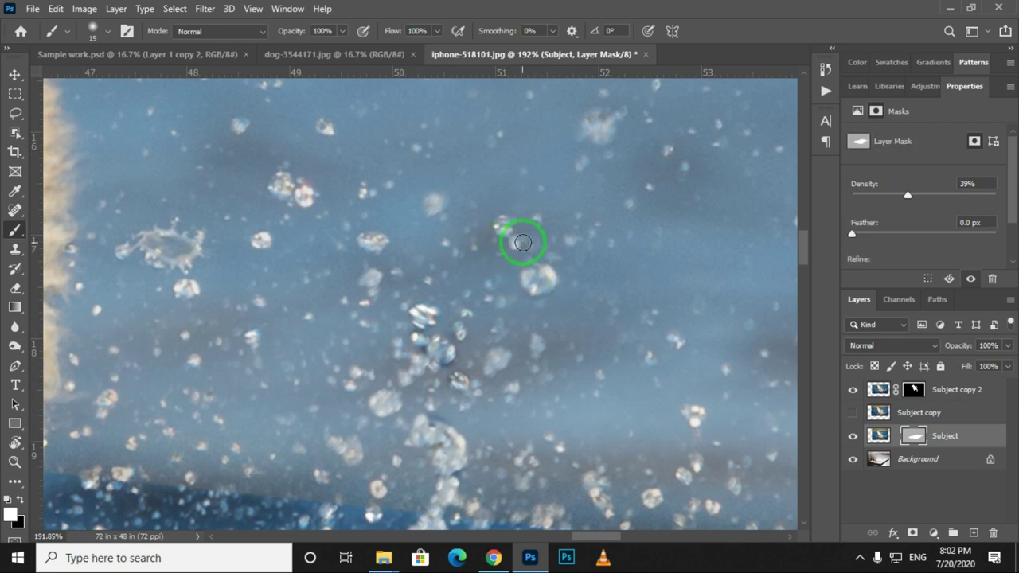
pyautogui.press('[')
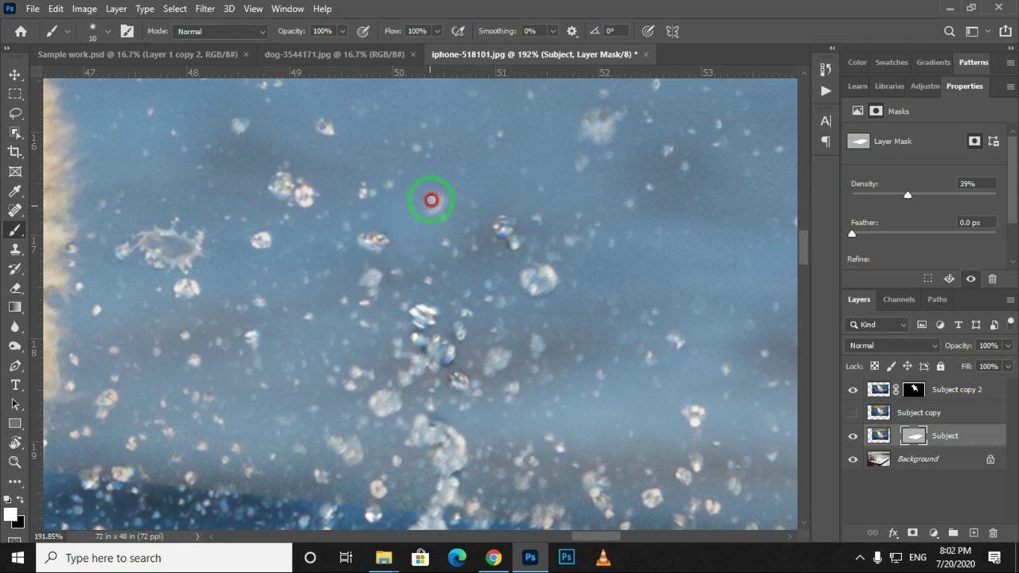
pyautogui.click(277, 180)
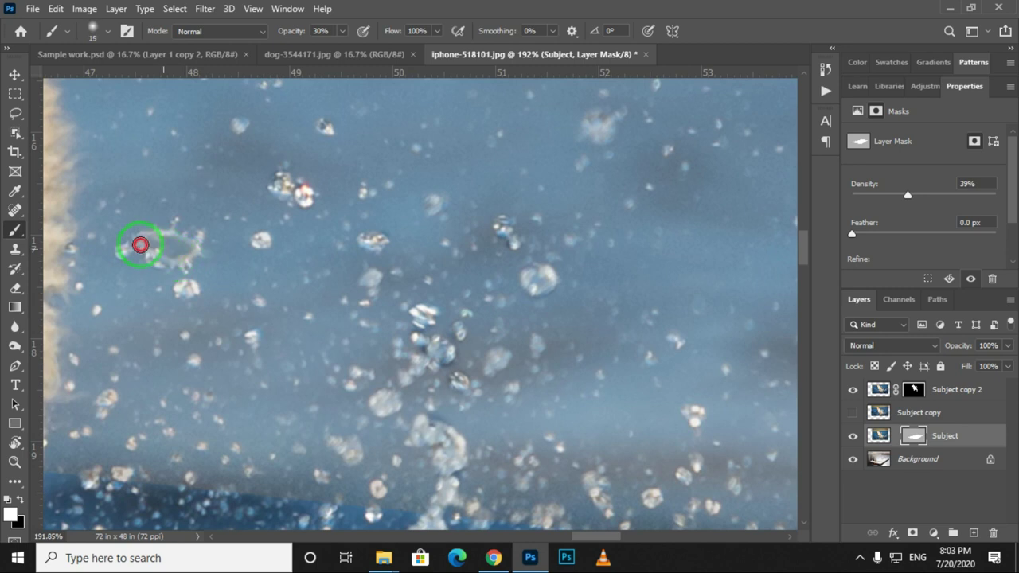
# Paint in the scattered droplets near the dog's tail on the Subject mask with the brush at 30% opacity
pyautogui.click(239, 126)
pyautogui.click(327, 125)
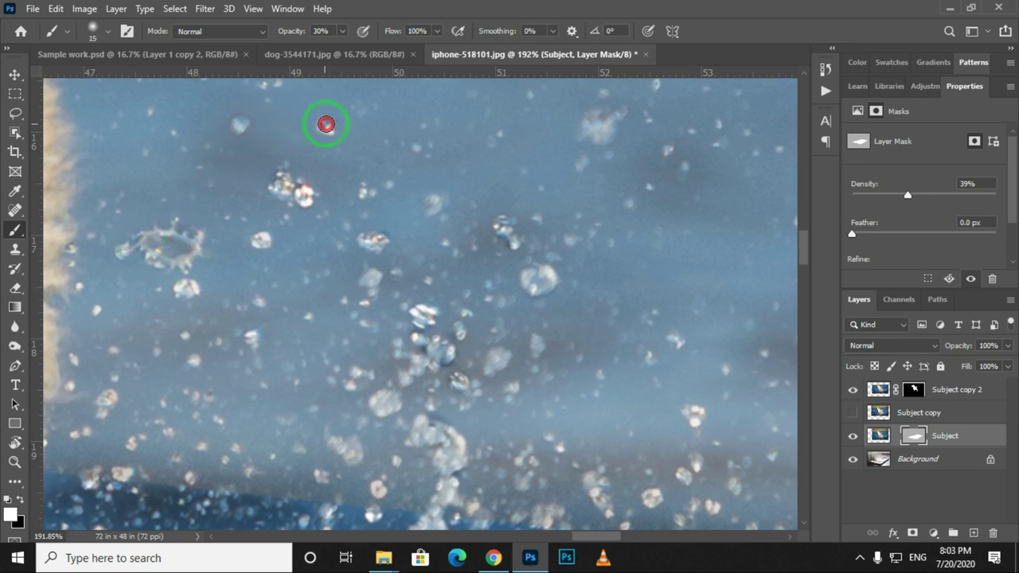
pyautogui.moveTo(345, 198); pyautogui.dragTo(493, 7)
pyautogui.click(266, 282)
pyautogui.click(246, 284)
pyautogui.click(223, 238)
pyautogui.scroll(4, 223, 237)
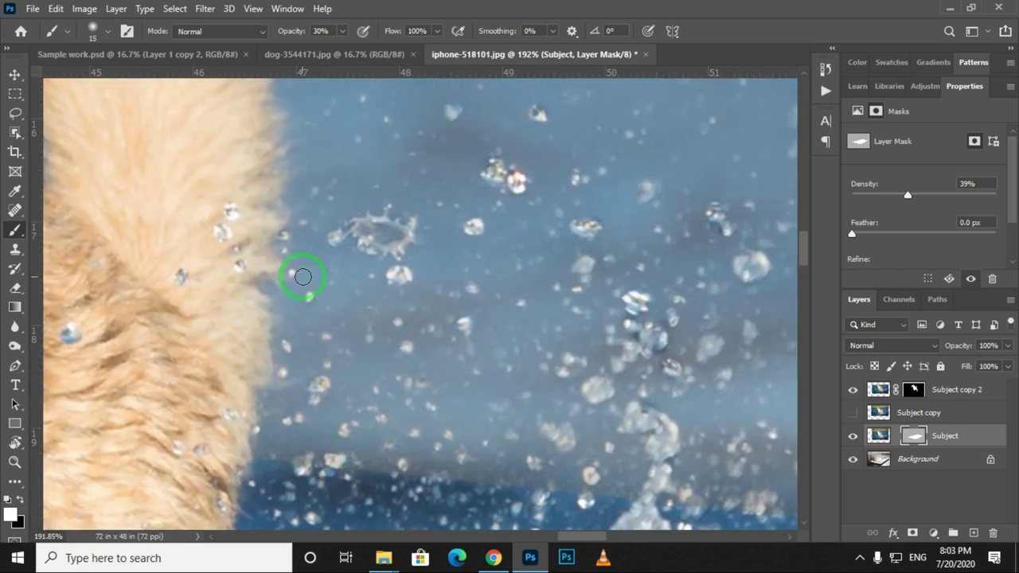
# Reveal scattered droplets along the phone screen's far edge, beyond the splash column, on the Subject mask
pyautogui.scroll(-5, 547, 357)
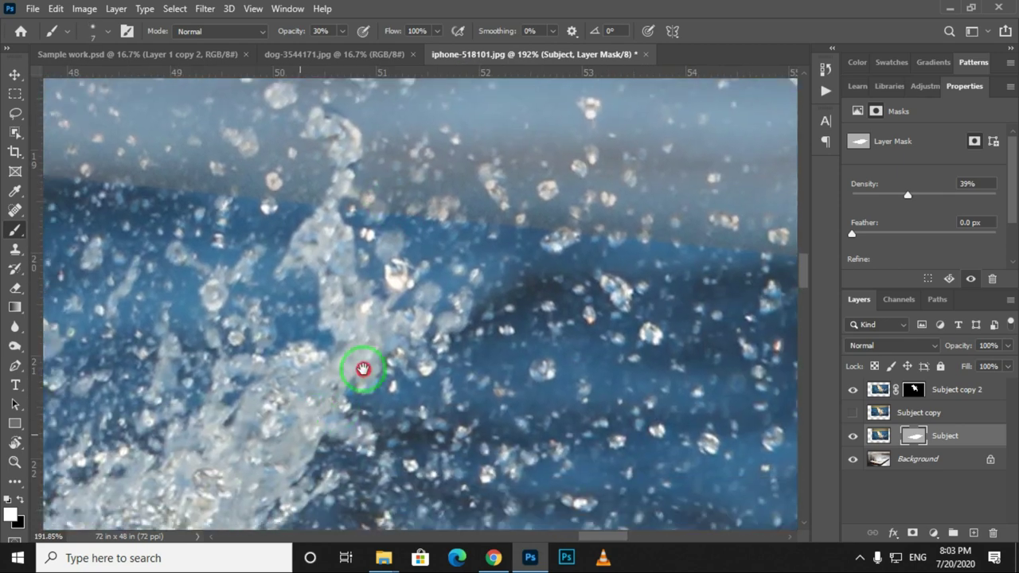
pyautogui.click(503, 213)
pyautogui.click(757, 264)
pyautogui.click(633, 196)
pyautogui.click(692, 182)
pyautogui.click(726, 180)
# Dab white on the Subject mask over individual droplets crossing the phone's right side frame
pyautogui.moveTo(675, 522); pyautogui.dragTo(396, 339)
pyautogui.click(498, 268)
pyautogui.click(540, 244)
pyautogui.click(576, 225)
pyautogui.click(701, 267)
pyautogui.click(639, 300)
pyautogui.click(607, 312)
pyautogui.click(583, 300)
pyautogui.click(578, 231)
pyautogui.click(709, 223)
pyautogui.click(678, 291)
pyautogui.click(546, 246)
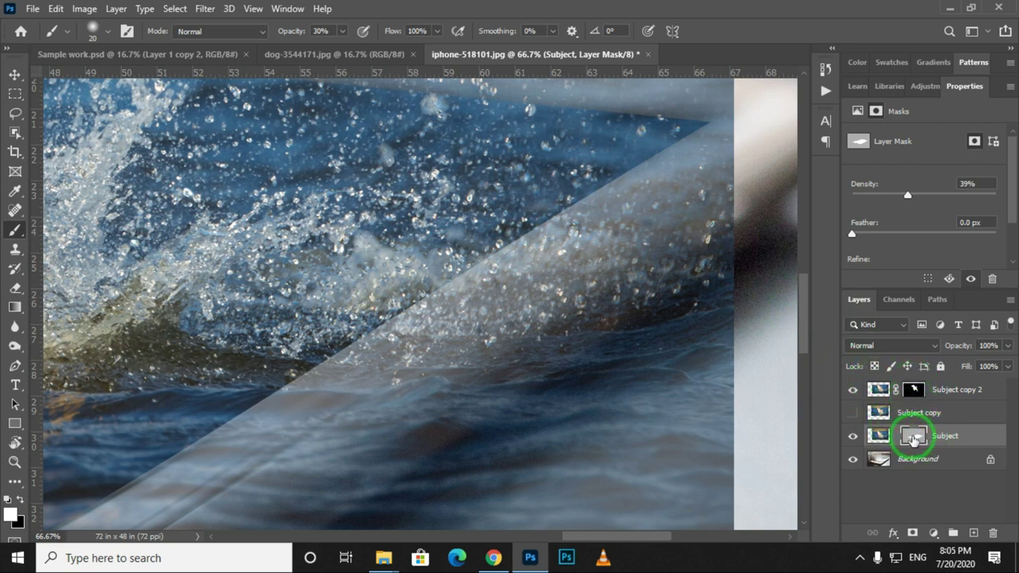
# Restore the density of the Subject layer's mask to 100%
pyautogui.moveTo(908, 195); pyautogui.dragTo(1012, 194)
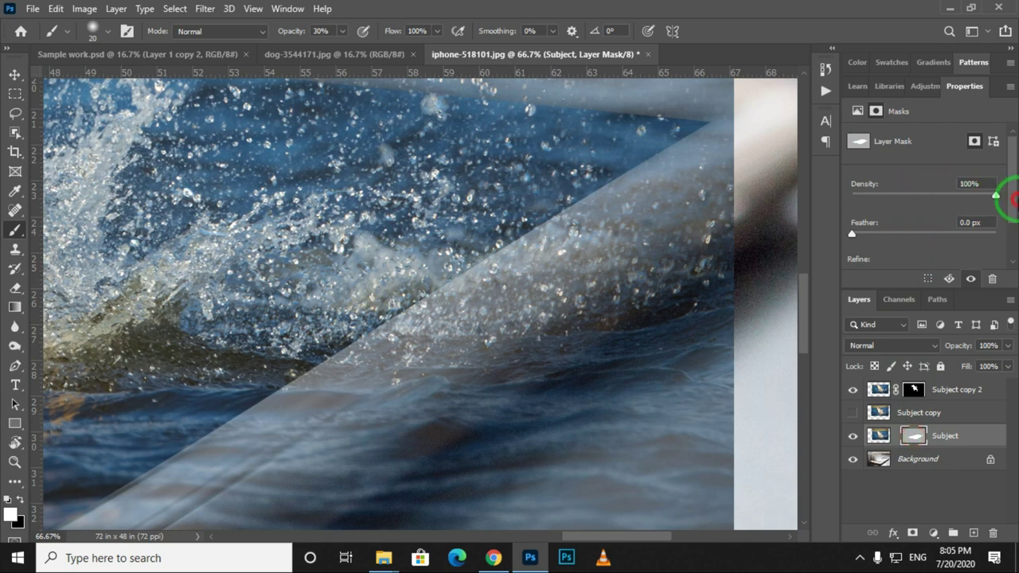
pyautogui.scroll(-3, 564, 303)
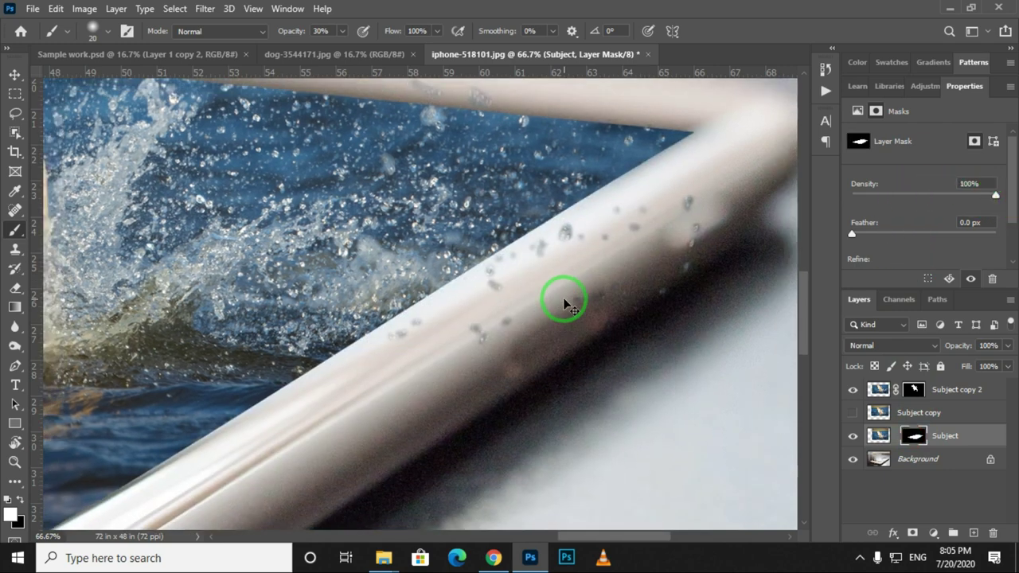
pyautogui.scroll(-2, 564, 303)
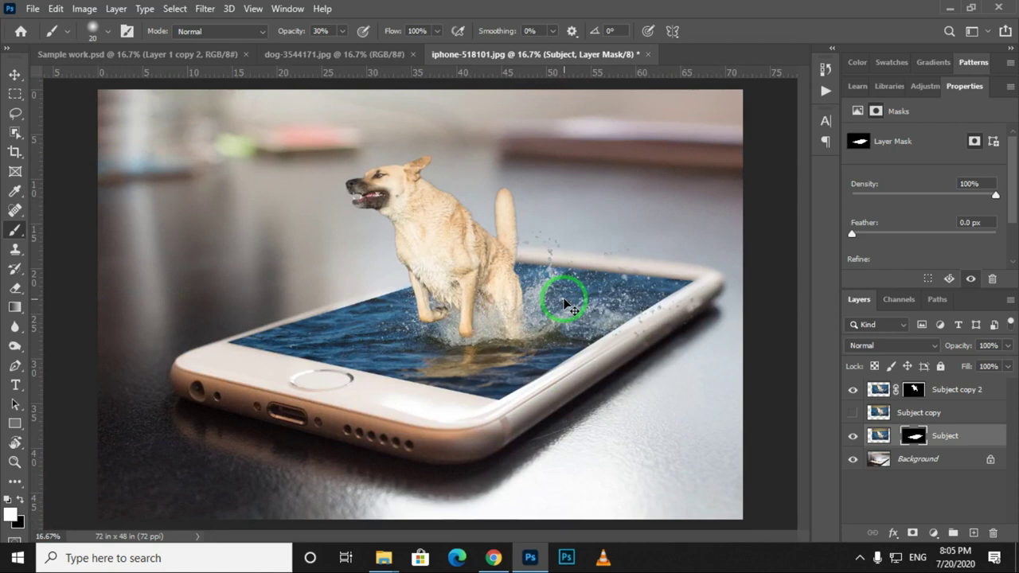
pyautogui.scroll(-1, 563, 303)
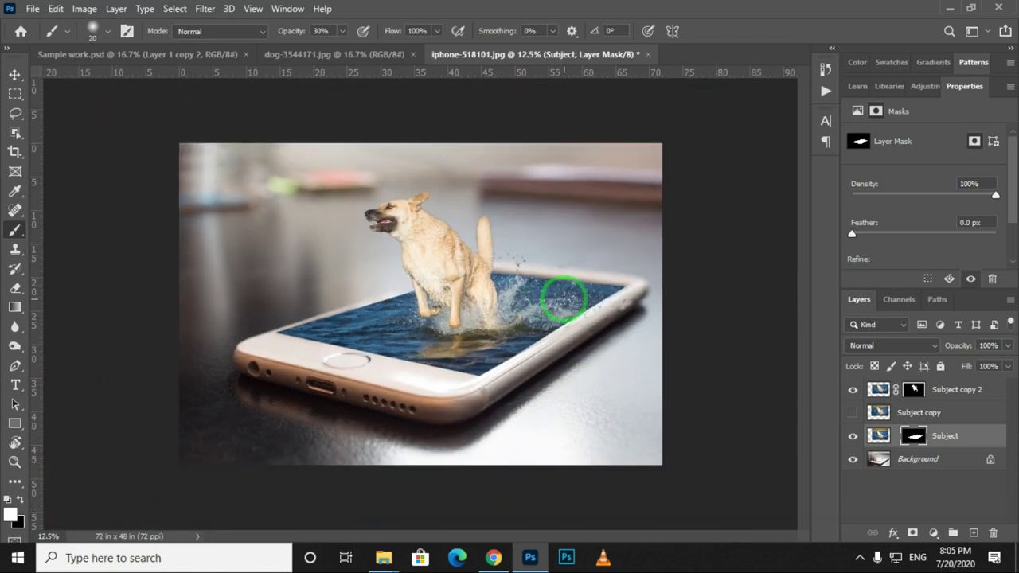
# Hide the panels and examine the revealed droplets around the dog's tail and the phone's frame
pyautogui.press('Tab')
pyautogui.scroll(1, 564, 302)
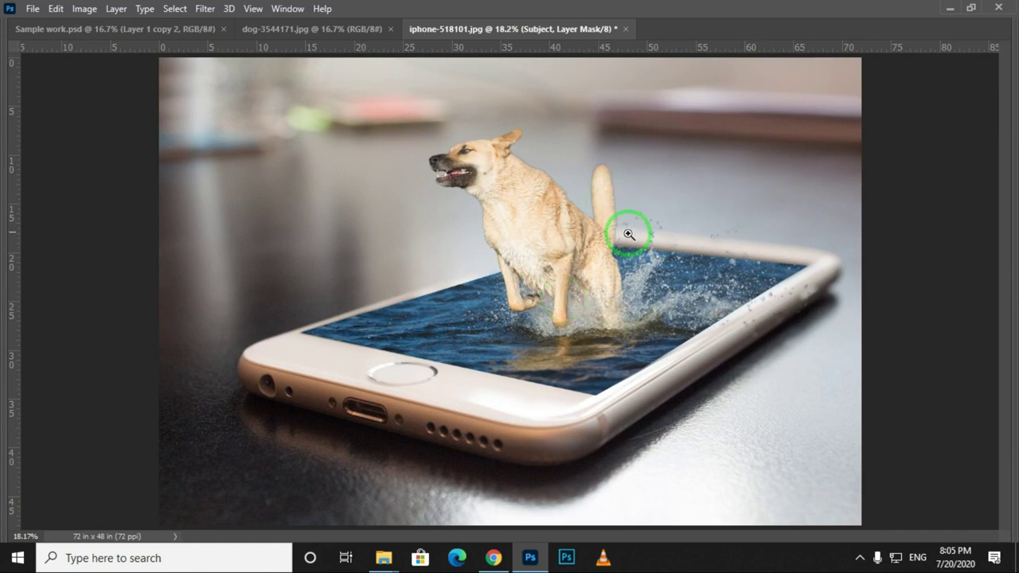
pyautogui.scroll(3, 637, 239)
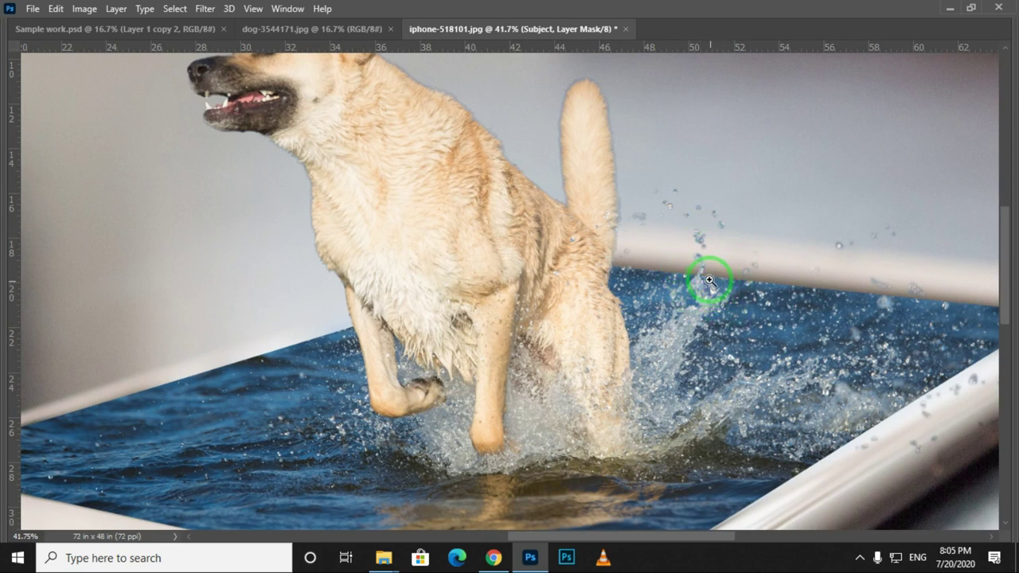
pyautogui.click(749, 262)
pyautogui.moveTo(749, 263); pyautogui.dragTo(789, 278)
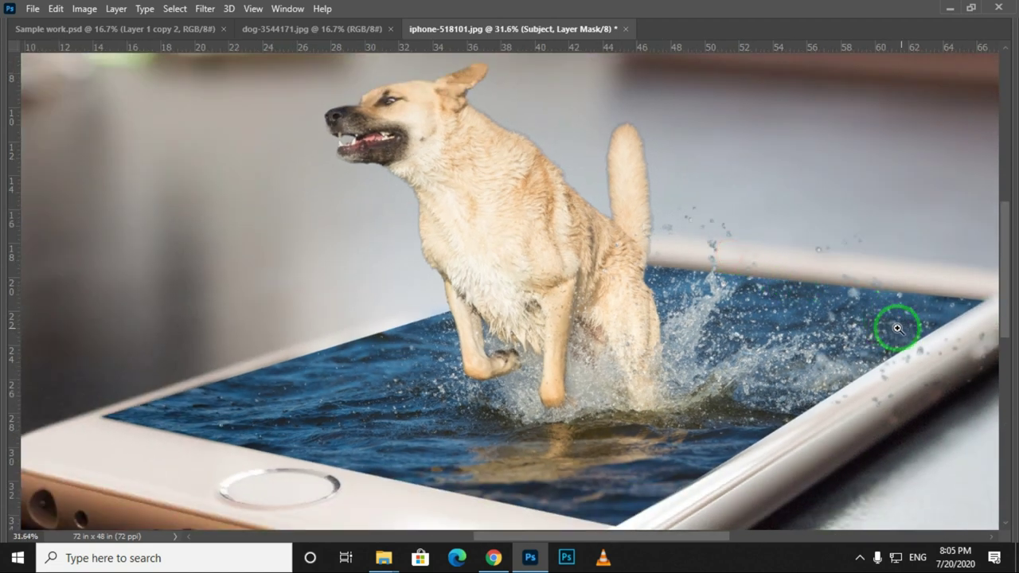
pyautogui.moveTo(895, 345); pyautogui.dragTo(816, 302)
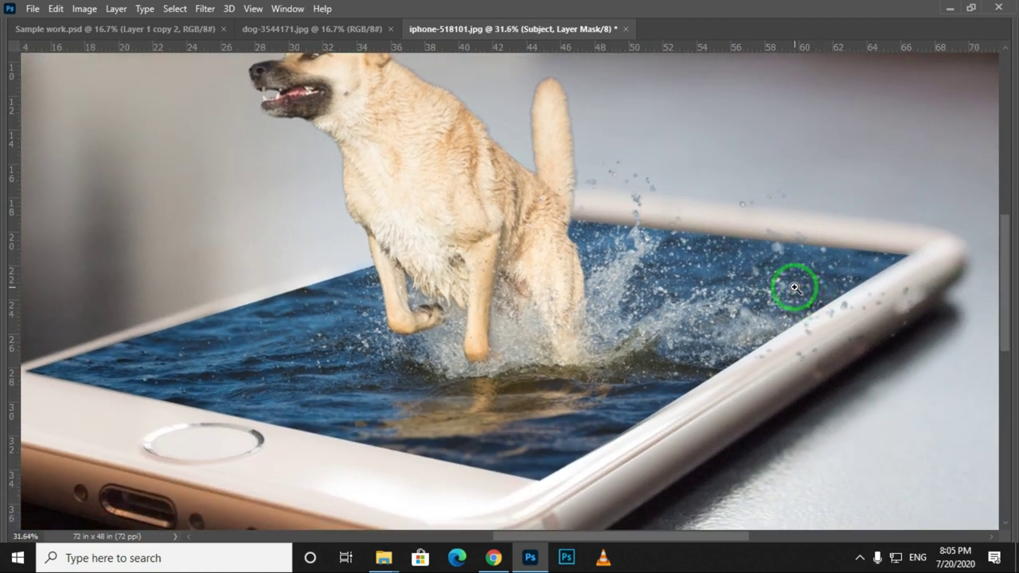
pyautogui.scroll(-2, 794, 286)
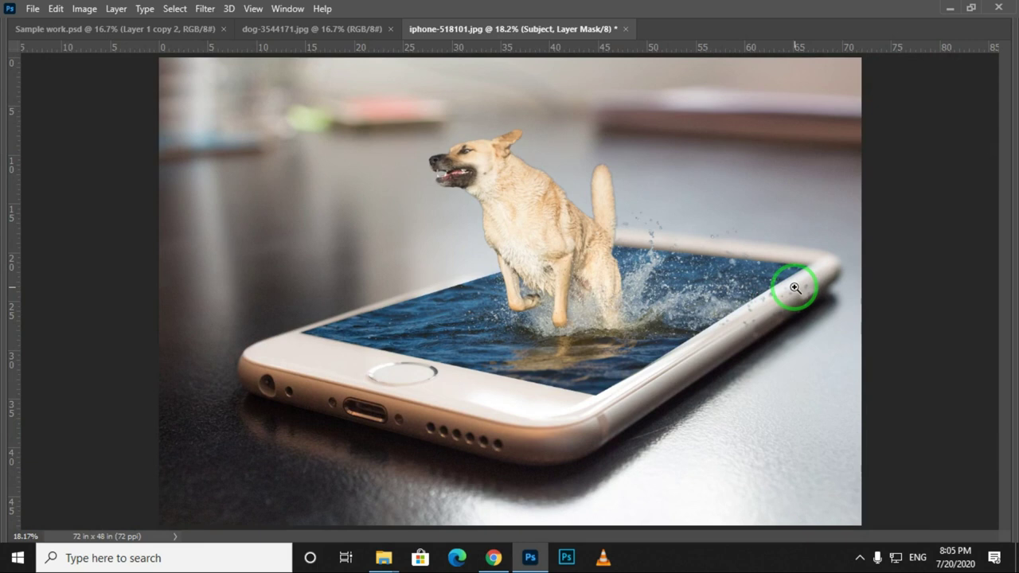